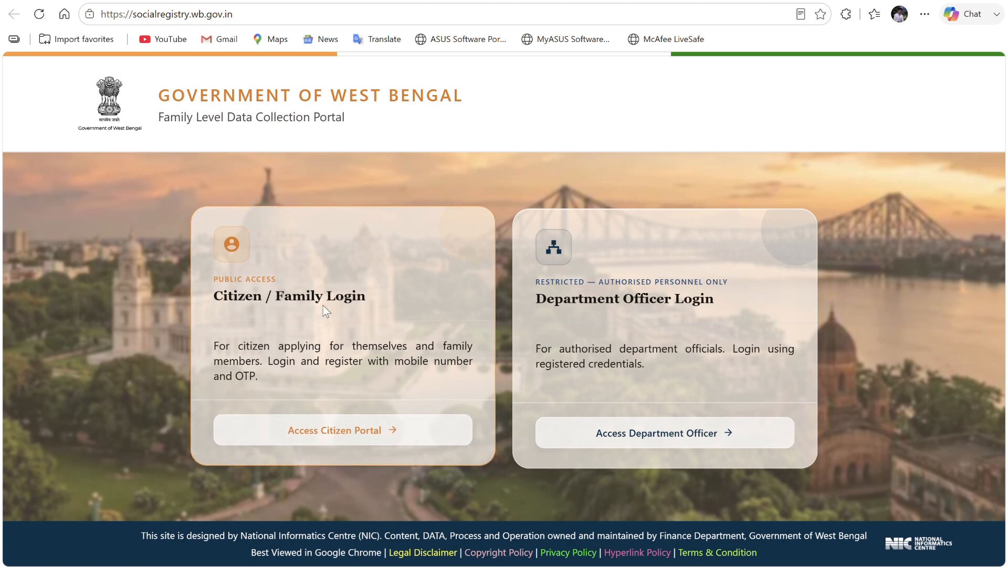
# - Open the citizen login and select PURULIA as the district
pyautogui.click(398, 439)
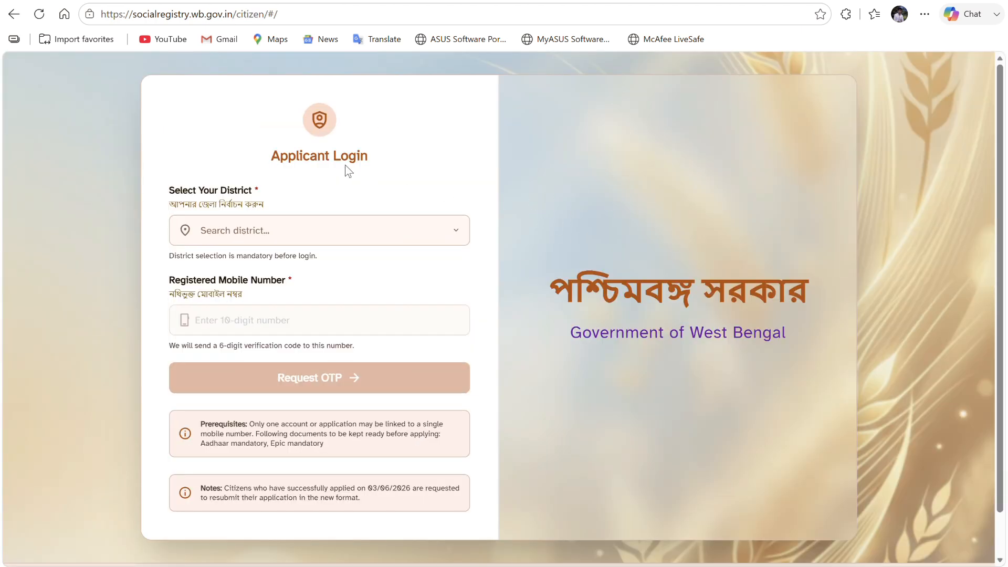
pyautogui.click(276, 234)
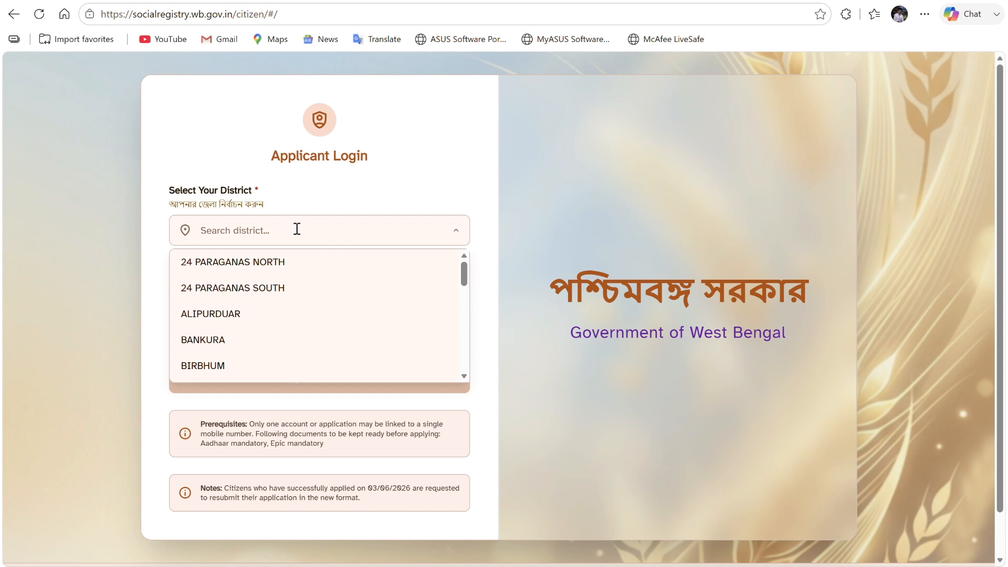
pyautogui.write('PURULI')
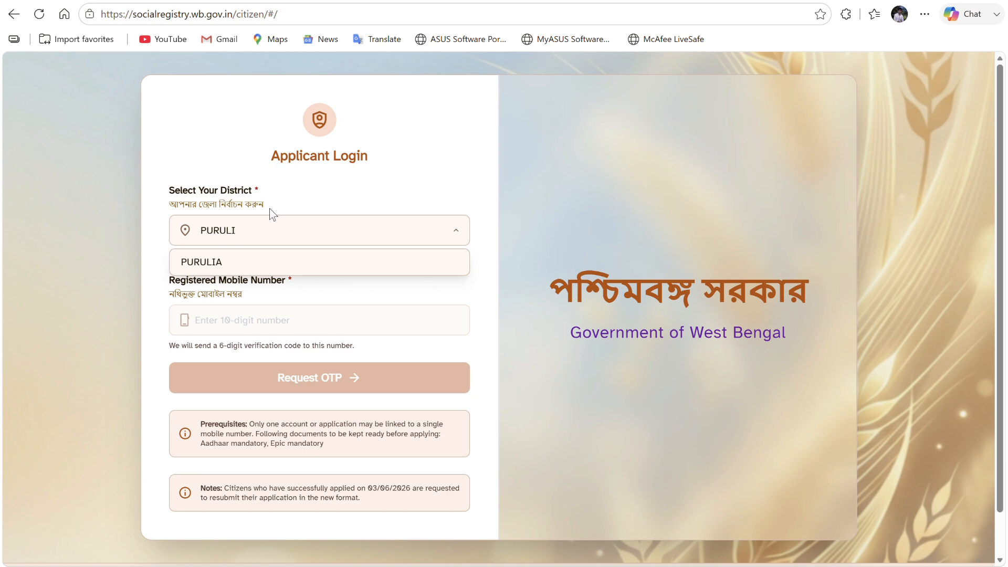
pyautogui.click(269, 266)
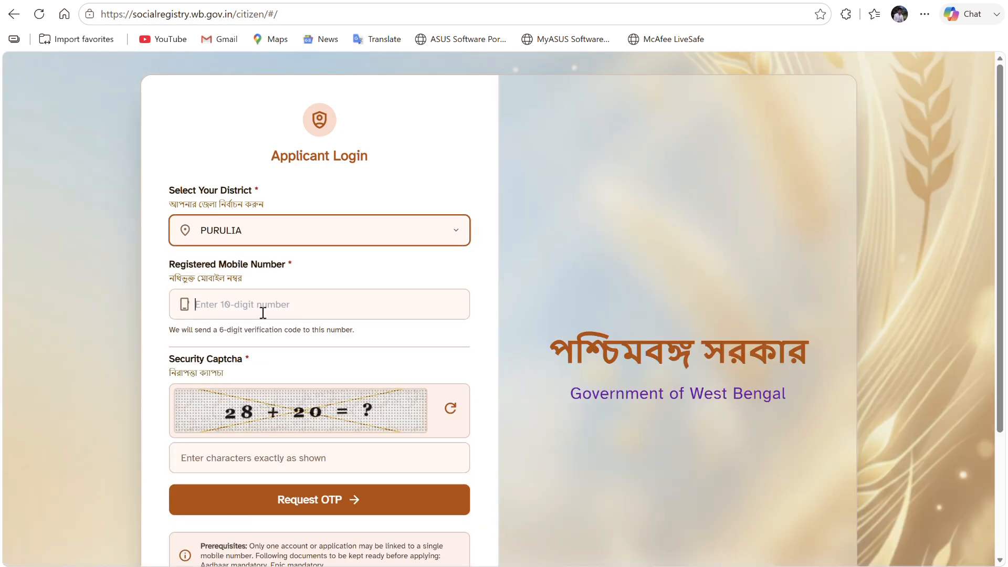
# - Paste the registered mobile number and enter 48 as the captcha answer
pyautogui.hotkey('ctrl', 'v')
pyautogui.scroll(-1, 300, 194)
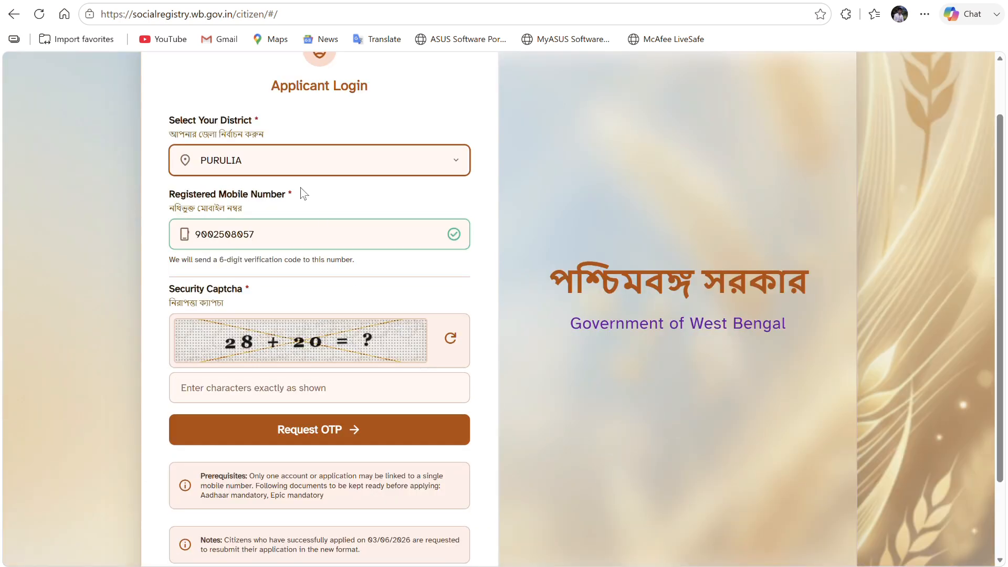
pyautogui.click(294, 391)
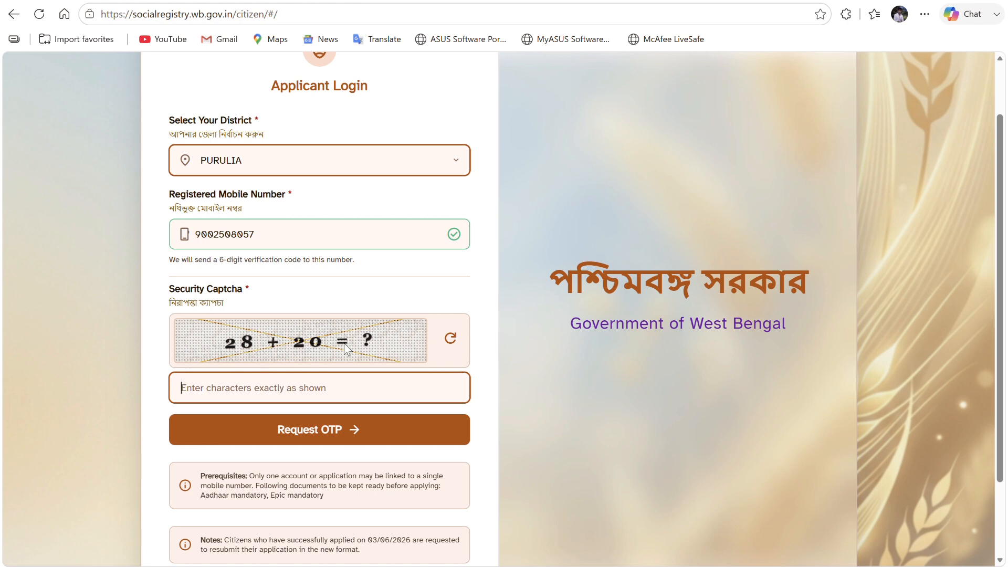
pyautogui.write('48')
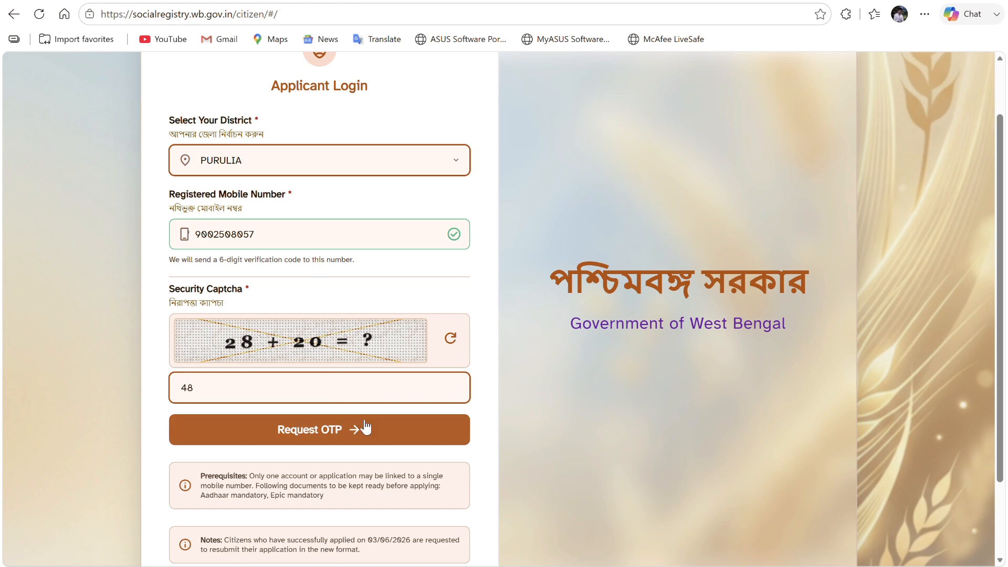
# - Request the OTP, paste the six-digit code and verify it to reach the family form
pyautogui.click(339, 433)
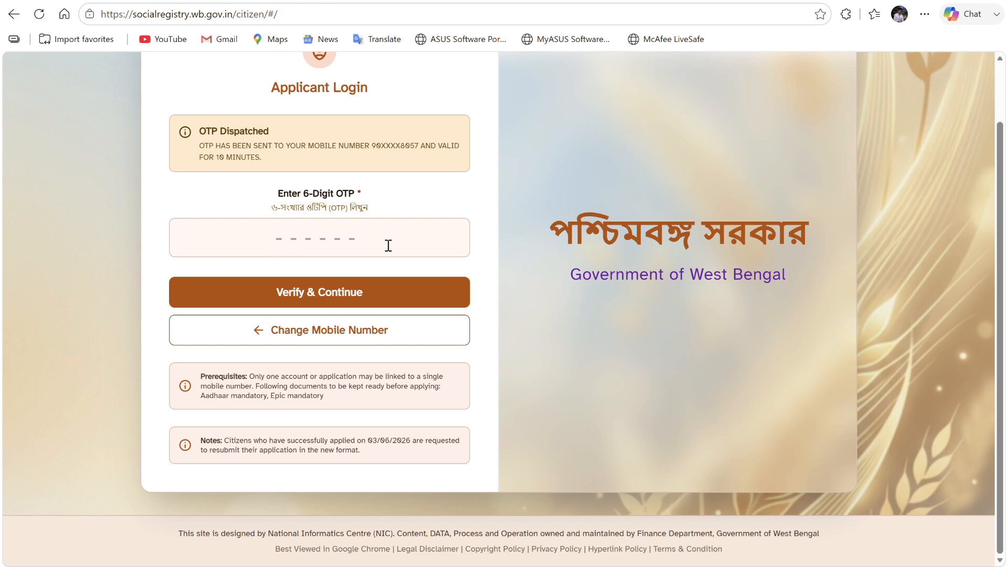
pyautogui.click(282, 241)
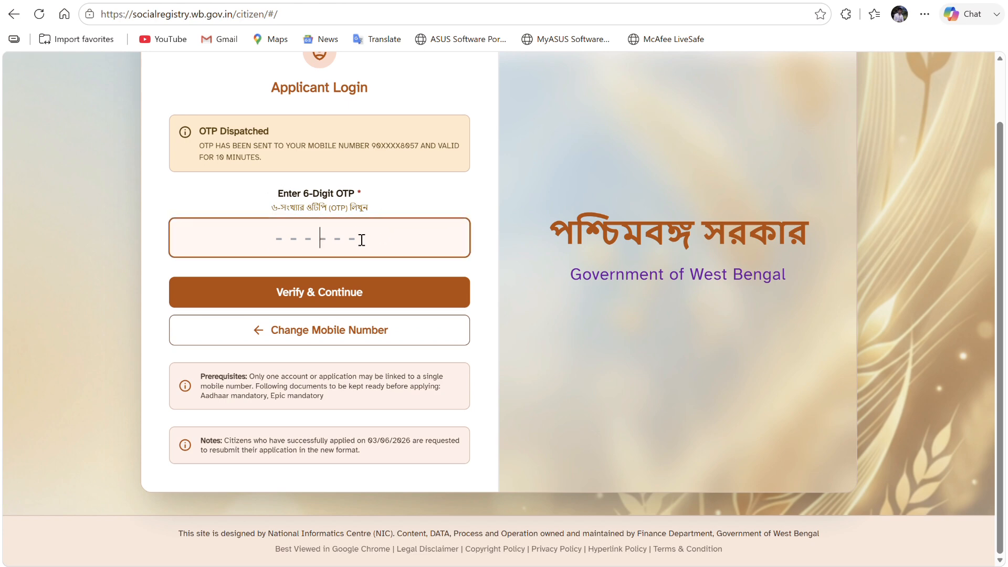
pyautogui.hotkey('ctrl', 'v')
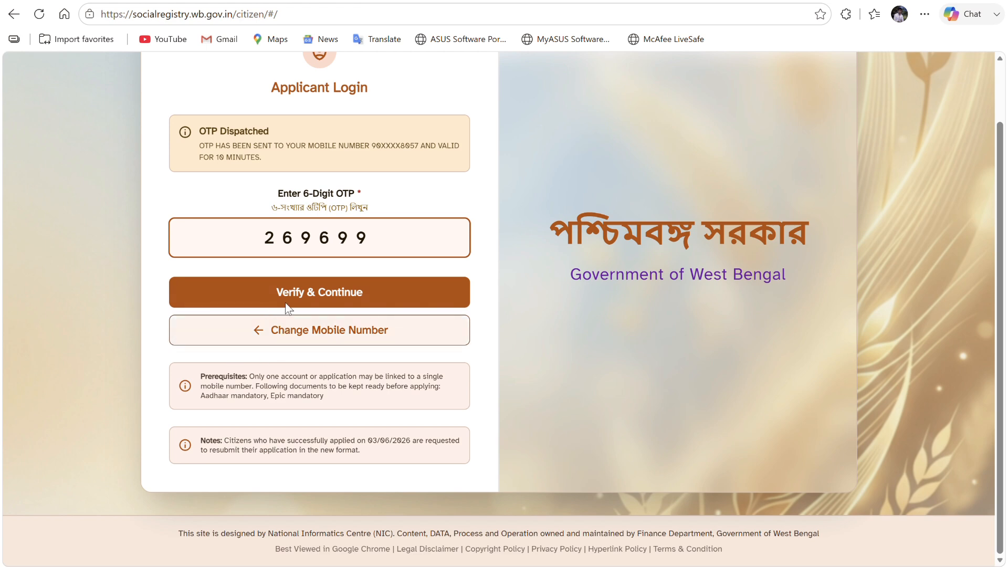
pyautogui.click(311, 294)
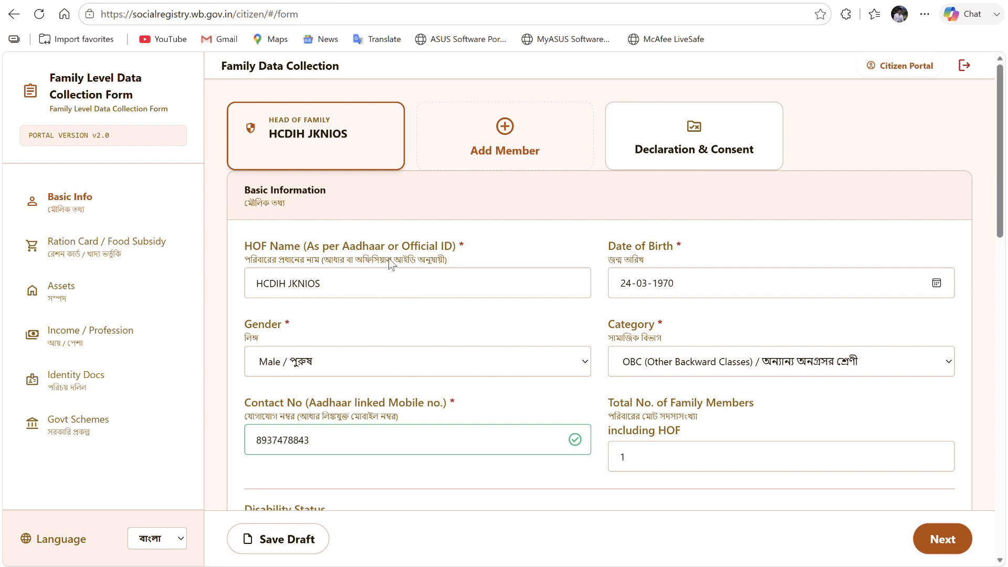
pyautogui.scroll(-4, 379, 292)
pyautogui.scroll(4, 384, 285)
pyautogui.click(409, 285)
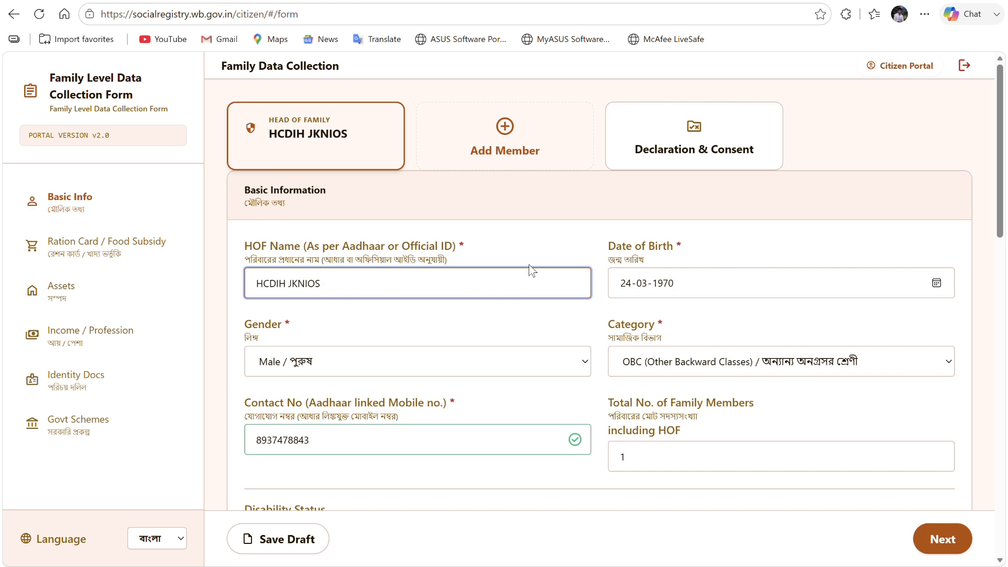
# - Keep the head of family's gender as Male and change Category from OBC to ST (Scheduled Tribe)
pyautogui.click(695, 281)
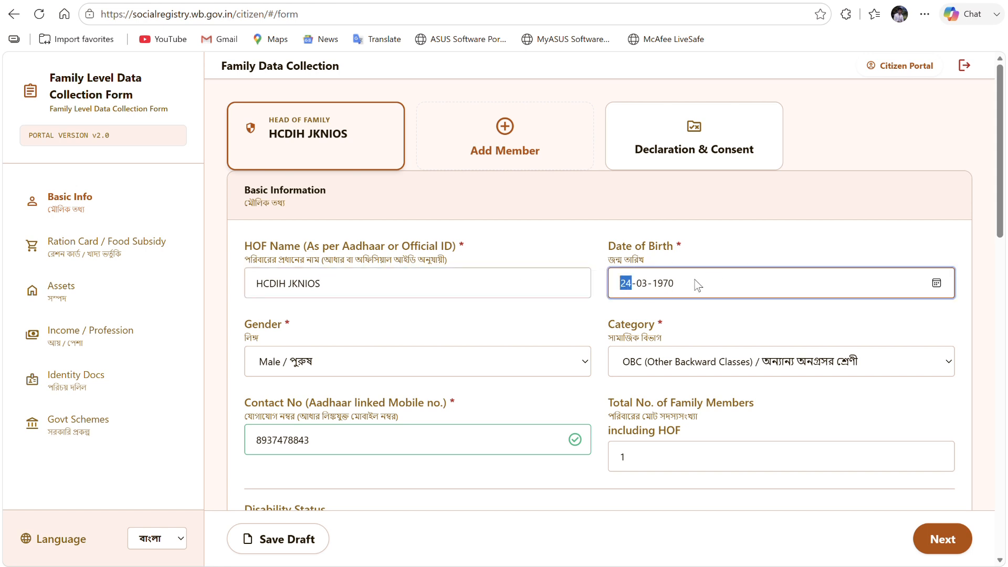
pyautogui.scroll(-3, 601, 258)
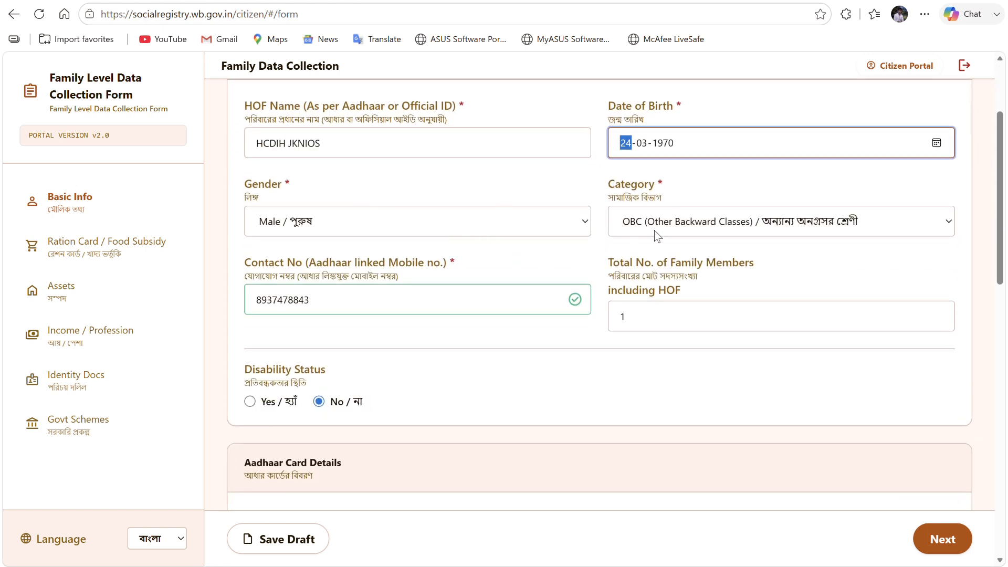
pyautogui.click(378, 231)
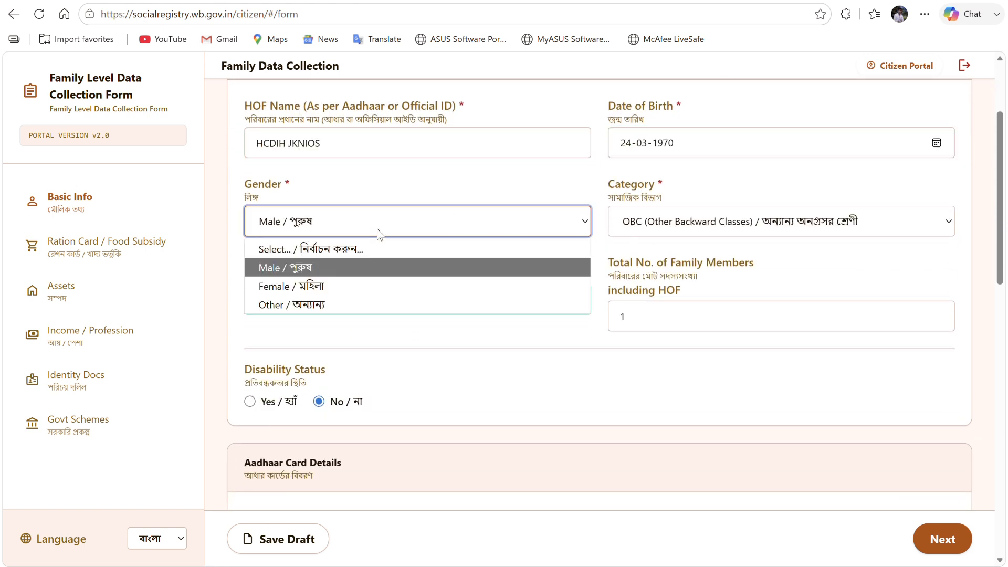
pyautogui.click(306, 269)
pyautogui.click(693, 231)
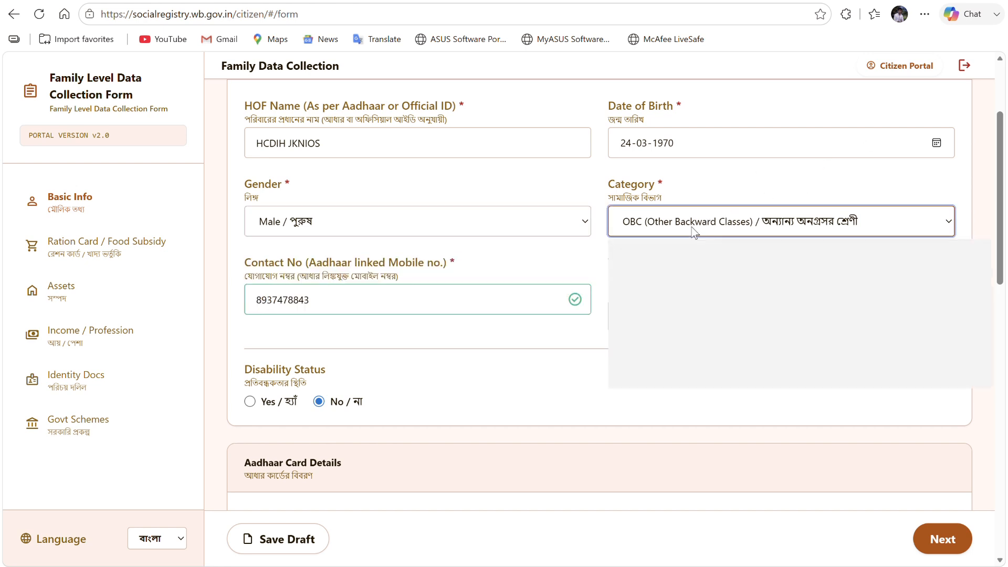
pyautogui.click(735, 320)
pyautogui.scroll(-2, 370, 302)
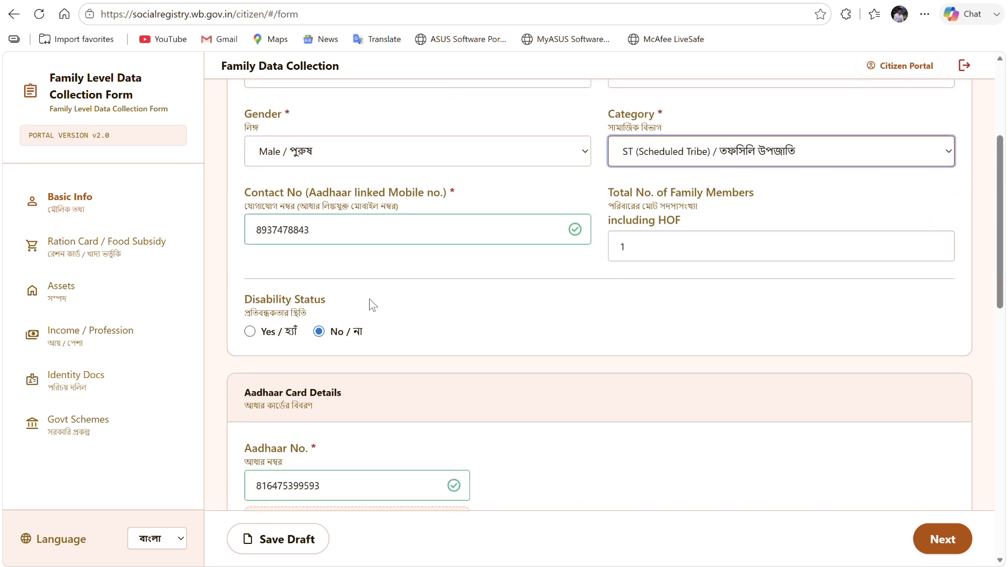
pyautogui.click(313, 230)
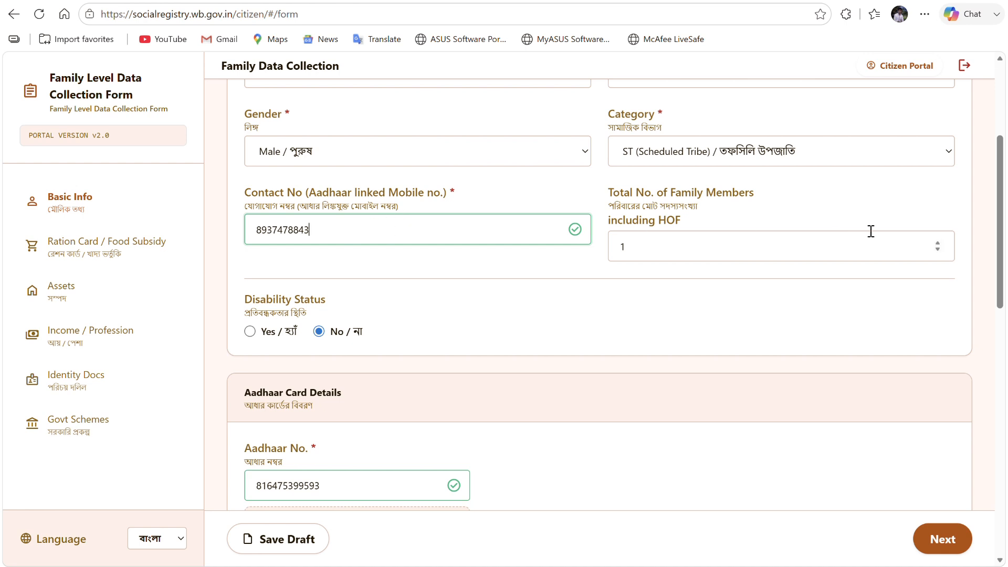
pyautogui.scroll(4, 734, 234)
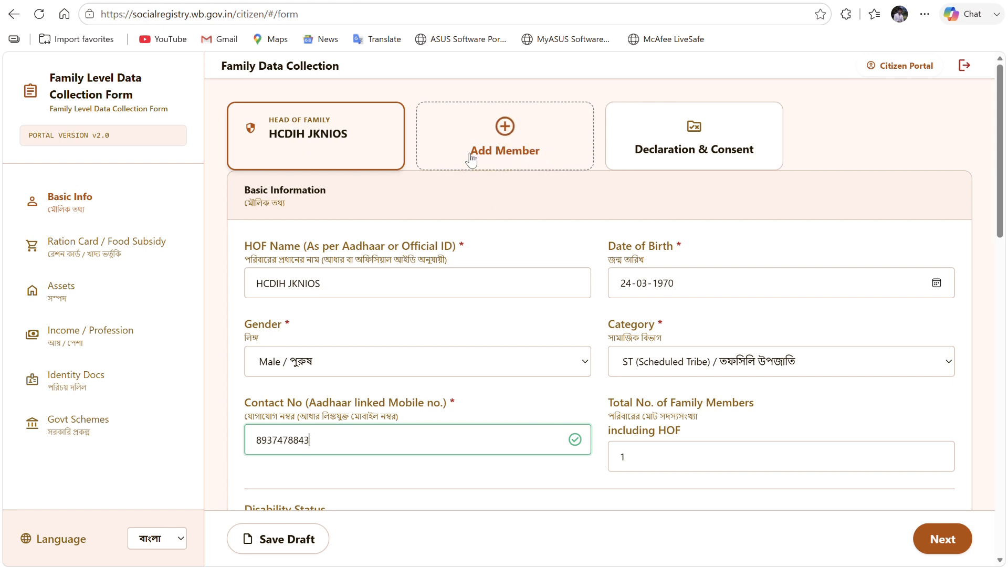
# - Change Total No. of Family Members from 1 to 2, then review the Aadhaar and address sections
pyautogui.click(687, 462)
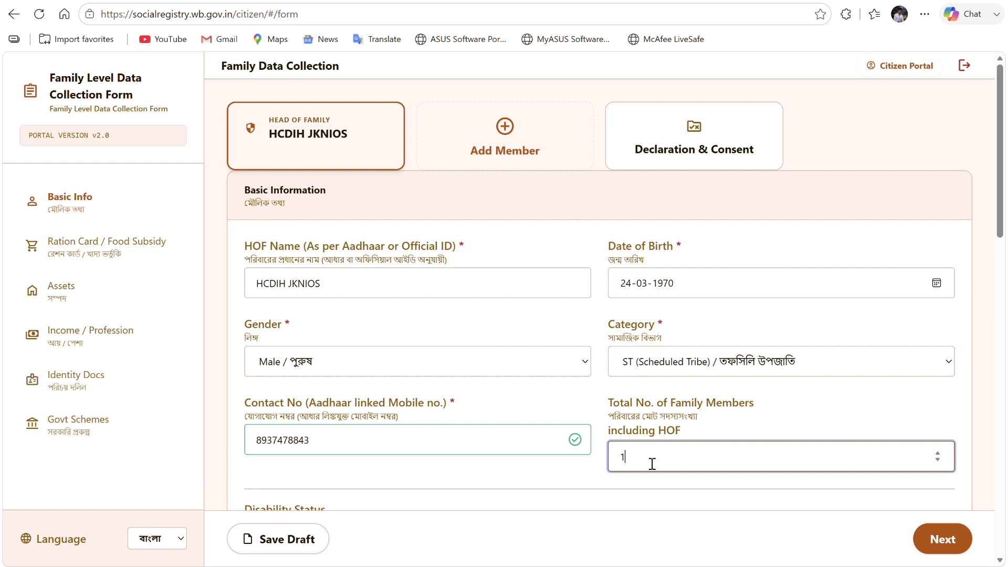
pyautogui.press('BackSpace')
pyautogui.write('2')
pyautogui.scroll(-4, 653, 444)
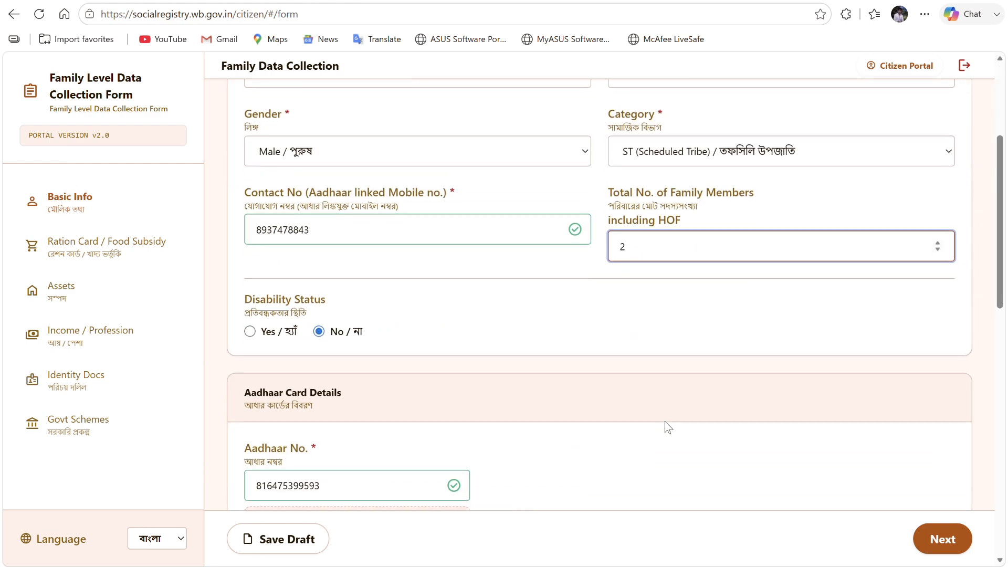
pyautogui.scroll(4, 659, 411)
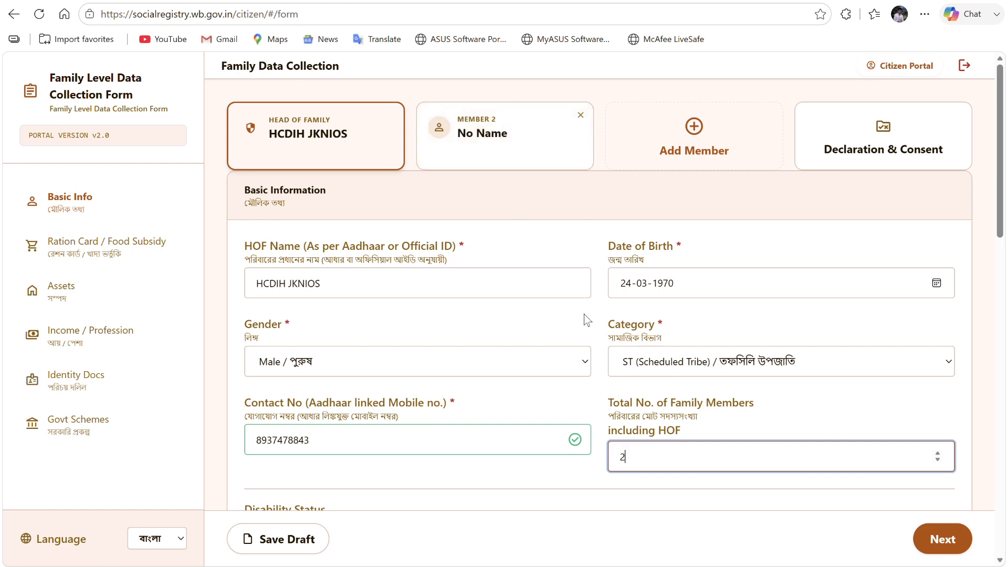
pyautogui.scroll(-4, 584, 318)
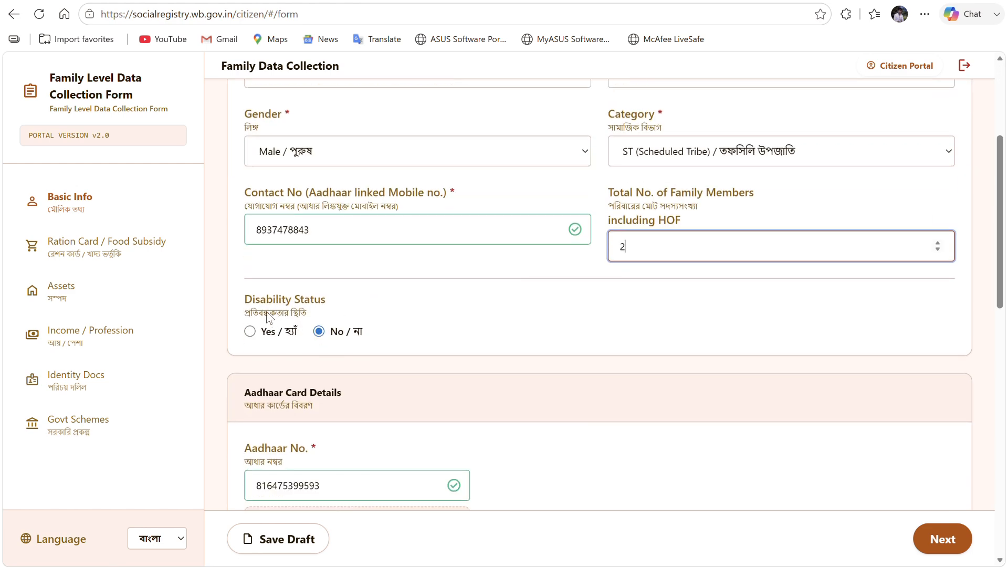
pyautogui.scroll(-4, 325, 334)
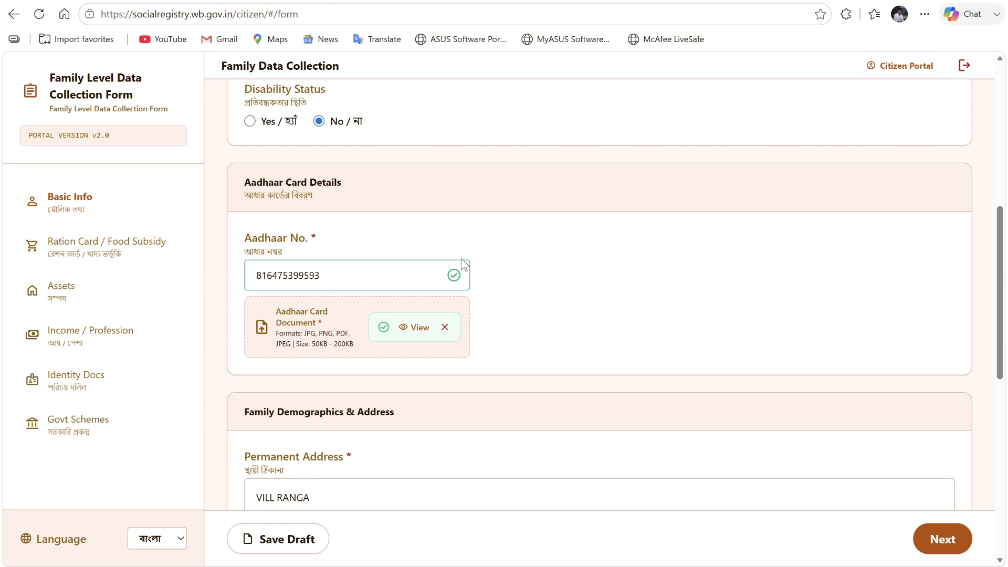
# - Review the Area Type choices and keep Rural as the area type
pyautogui.scroll(-4, 338, 313)
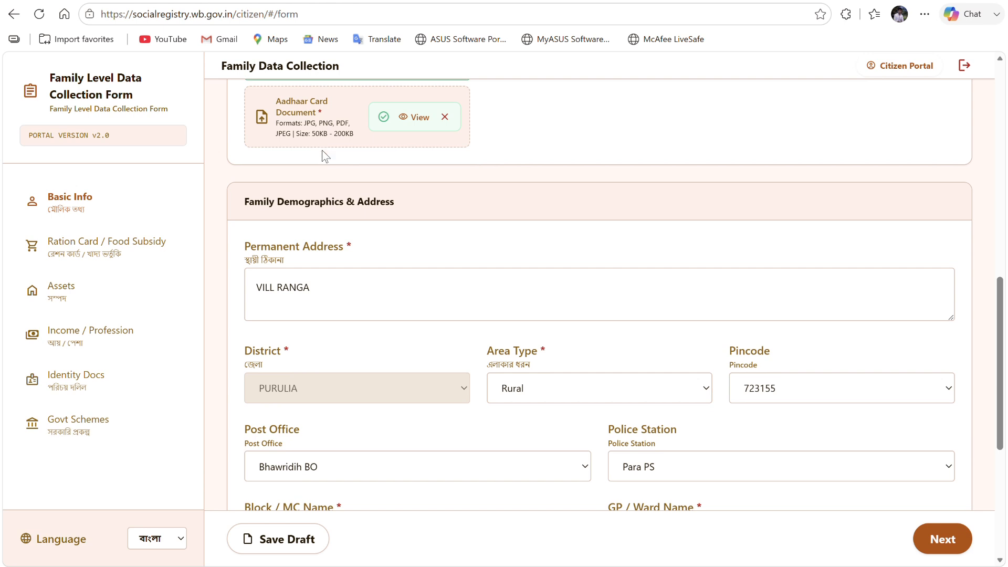
pyautogui.scroll(3, 327, 158)
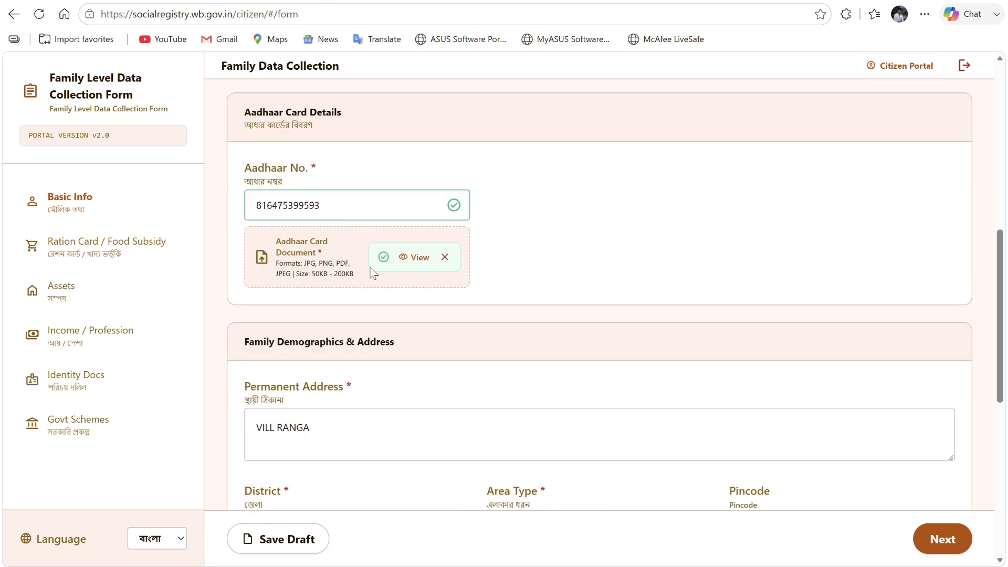
pyautogui.scroll(-1, 498, 289)
pyautogui.scroll(-2, 498, 290)
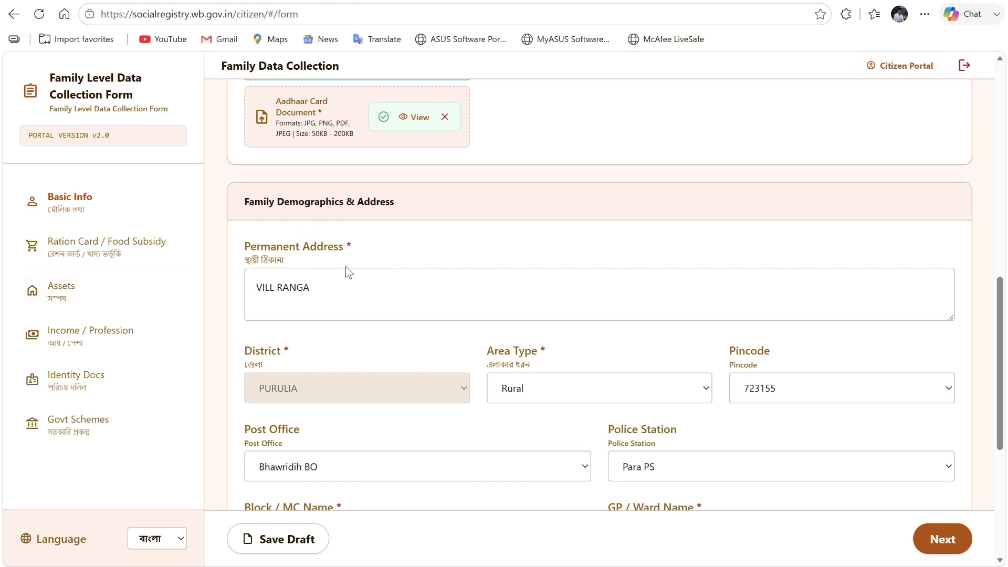
pyautogui.scroll(-2, 346, 266)
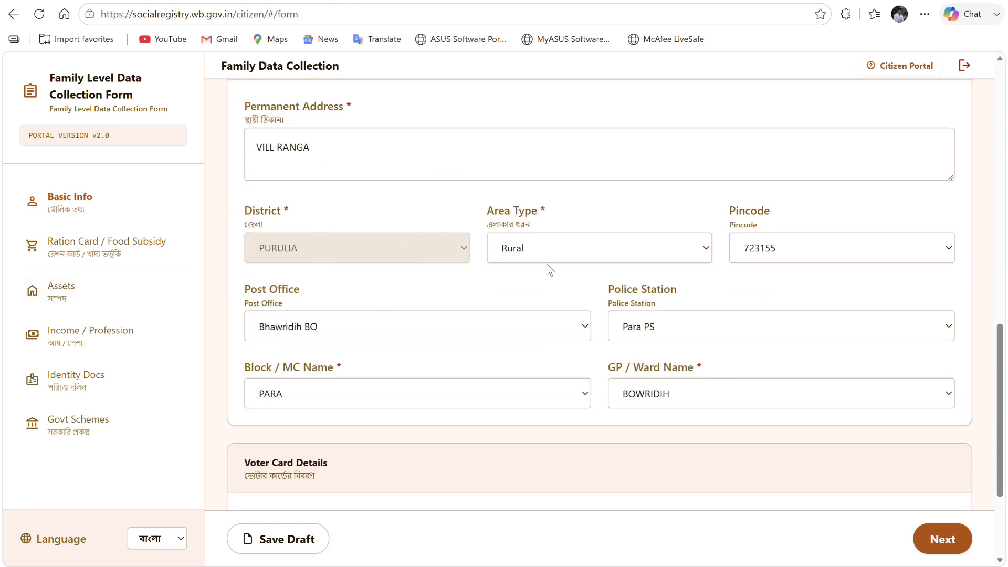
pyautogui.click(560, 251)
pyautogui.click(553, 292)
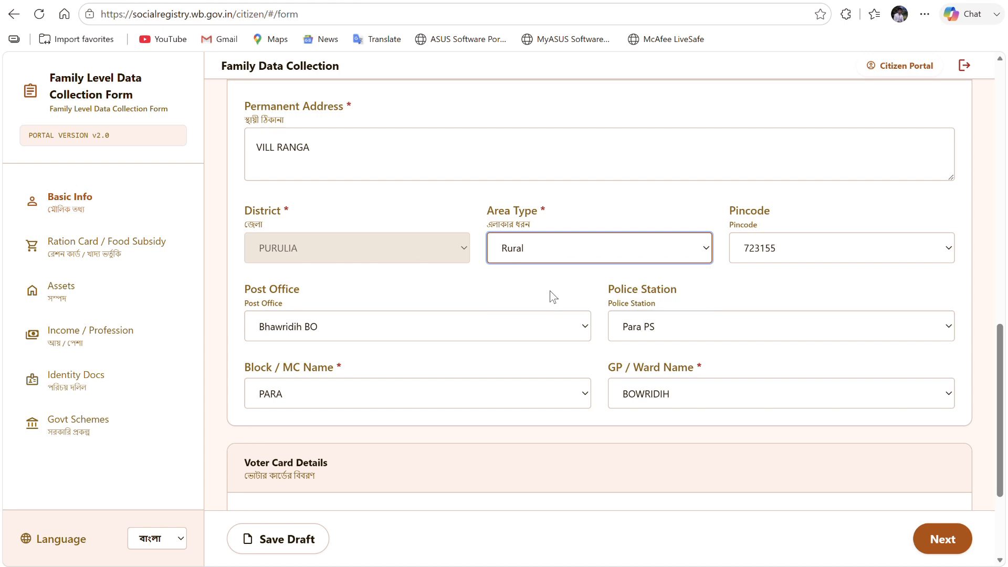
pyautogui.click(562, 253)
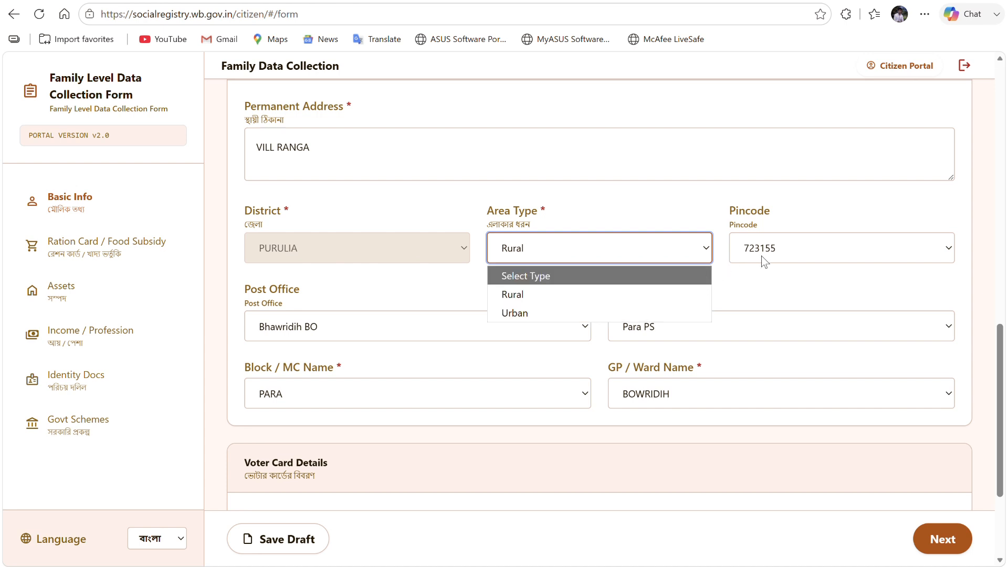
pyautogui.click(360, 337)
# - Check Post Office, Police Station and Block, keep BOWRIDIH as GP/Ward, confirm EPIC No., and continue
pyautogui.click(360, 337)
pyautogui.click(712, 329)
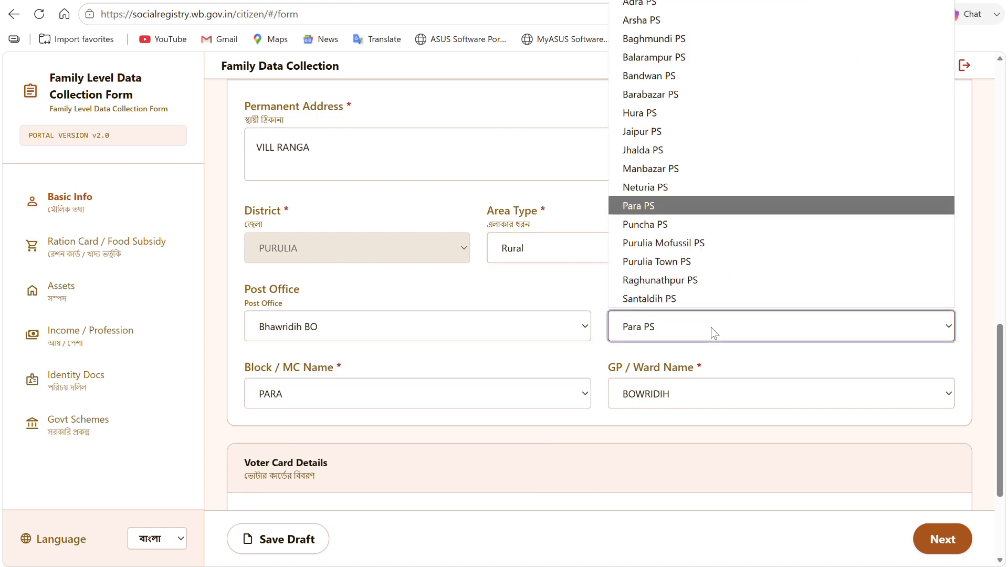
pyautogui.click(355, 390)
pyautogui.click(732, 386)
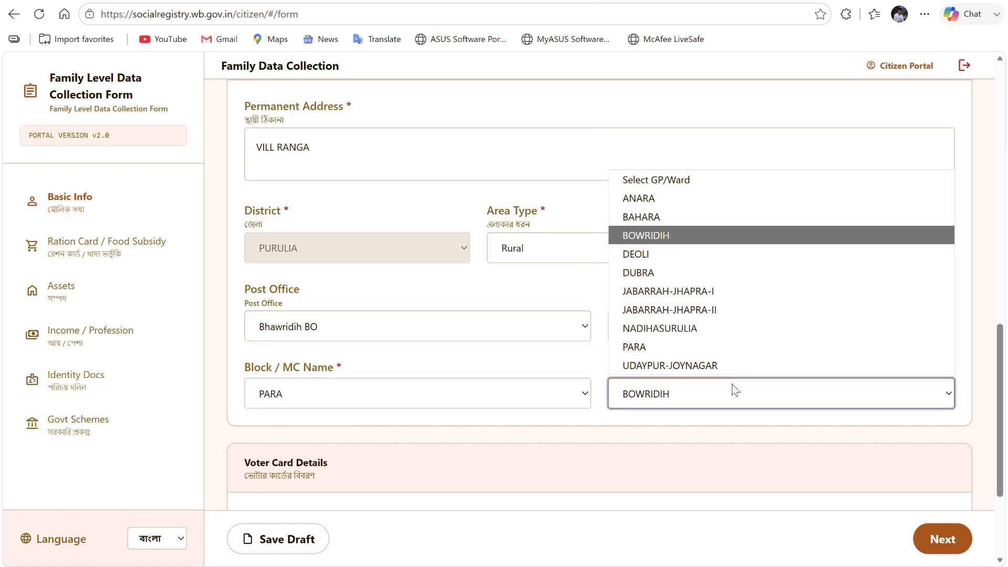
pyautogui.click(570, 421)
pyautogui.scroll(-3, 446, 363)
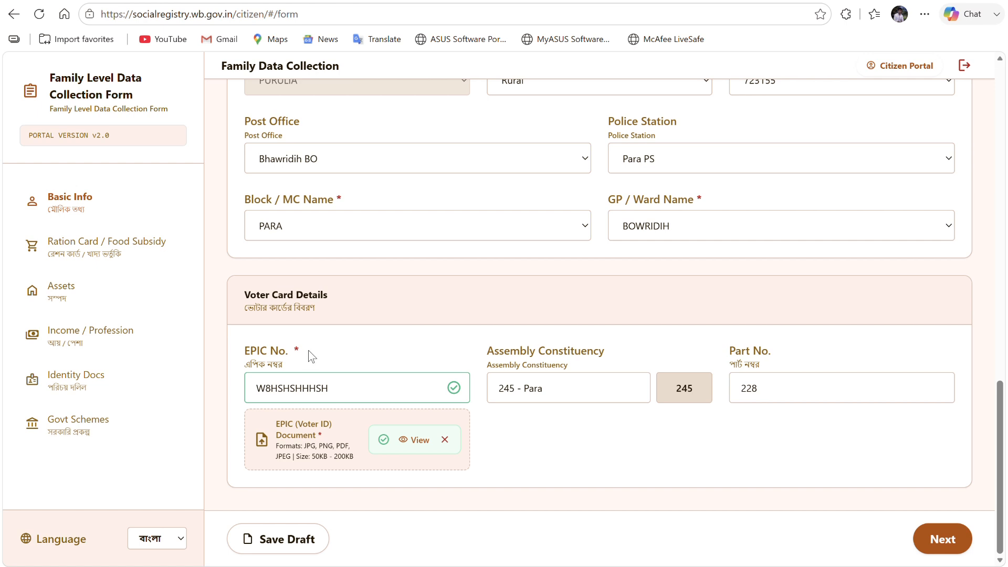
pyautogui.click(354, 388)
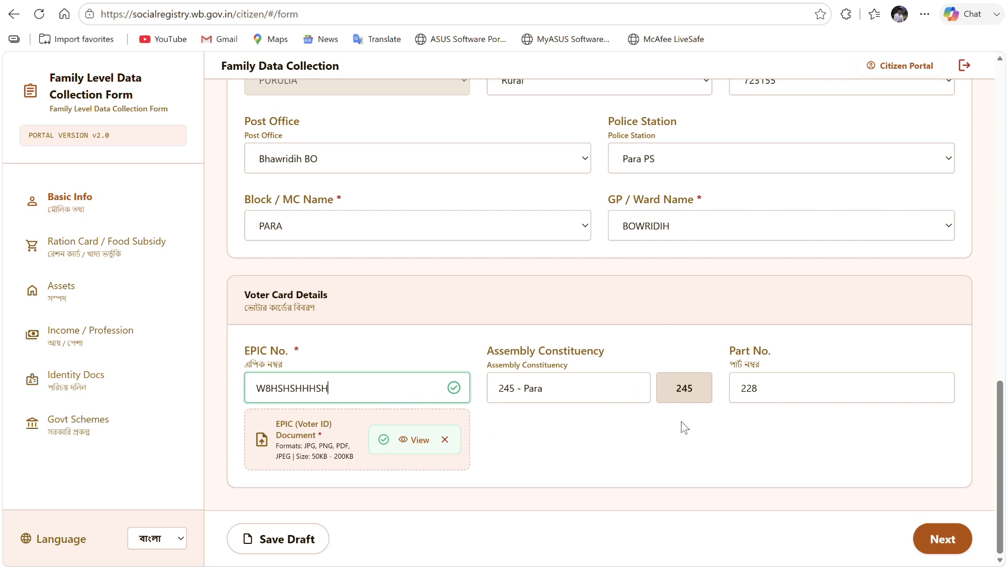
pyautogui.click(927, 541)
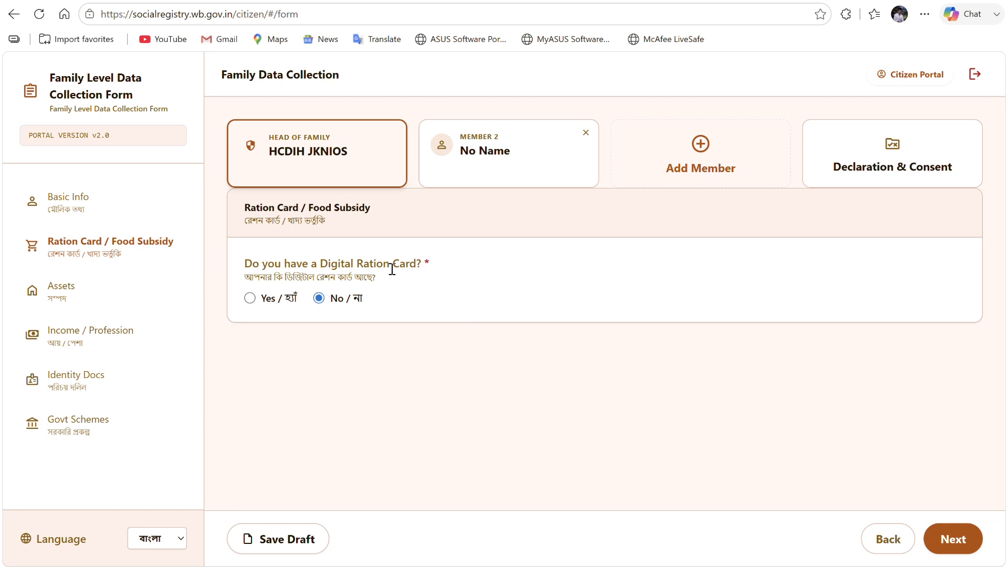
# - Preview Yes and RKSY2 for Digital Ration Card, revert to No, and continue to Assets
pyautogui.click(250, 299)
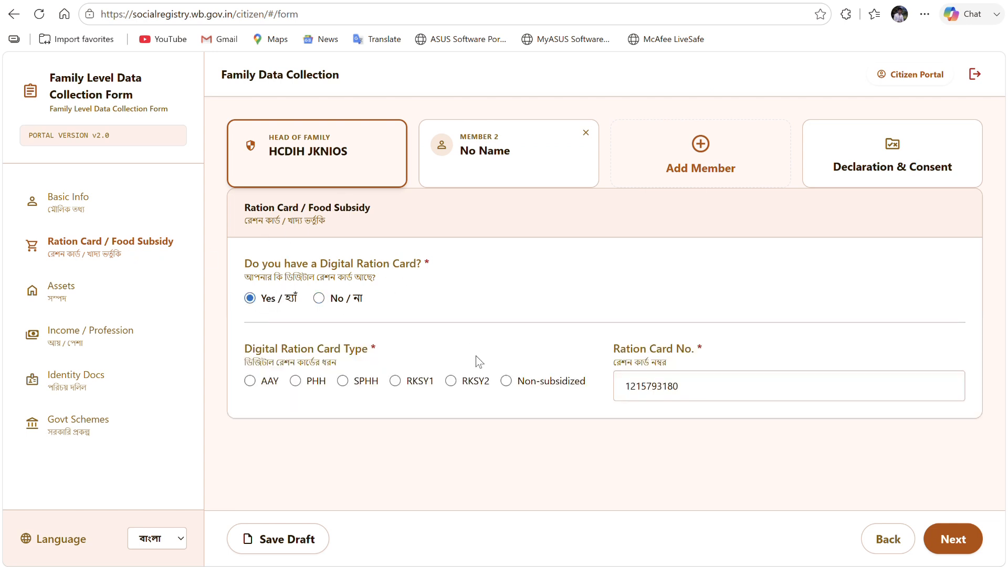
pyautogui.click(474, 386)
pyautogui.click(700, 383)
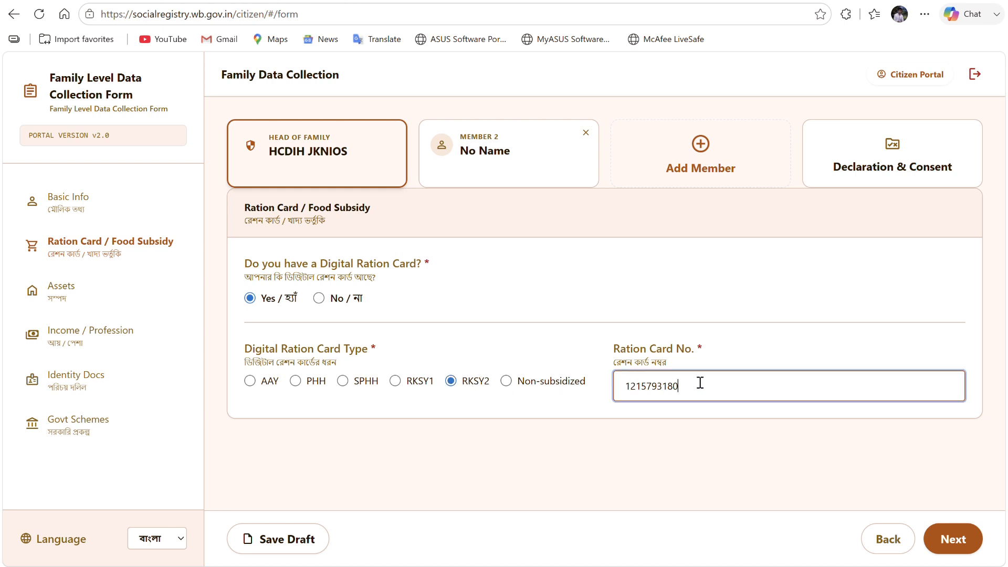
pyautogui.click(319, 299)
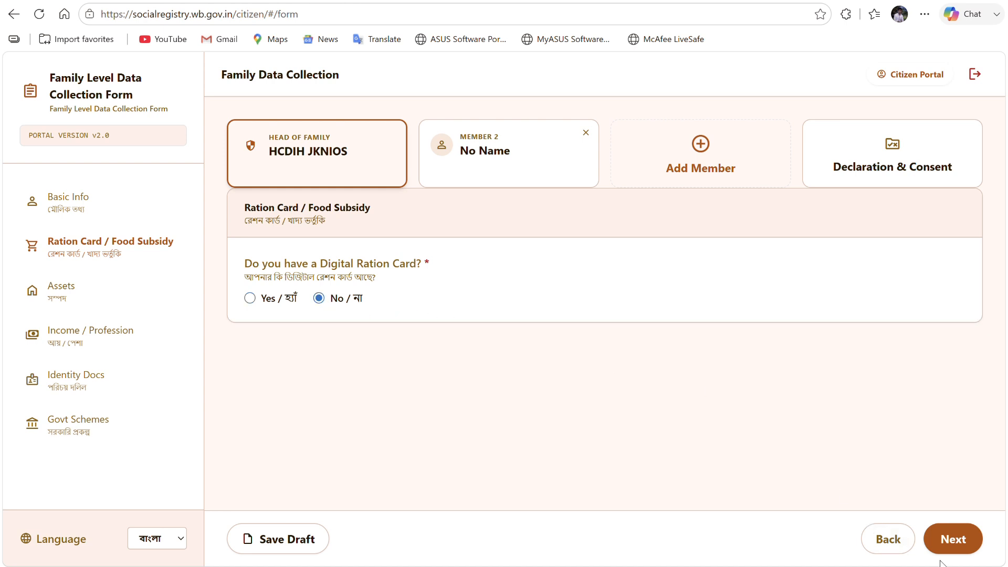
pyautogui.click(953, 540)
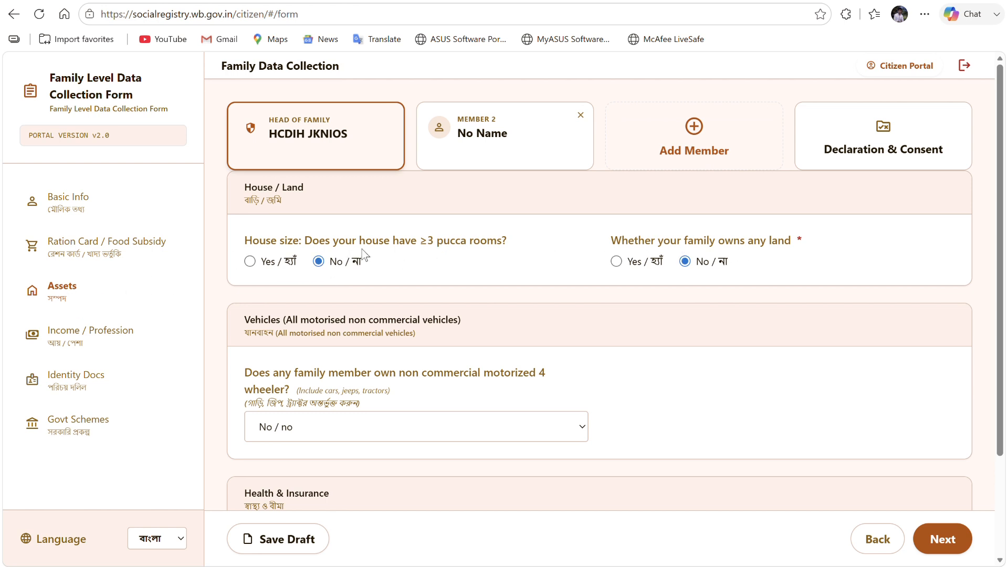
# - Preview Yes for the house size and land ownership questions, then set both back to No
pyautogui.click(251, 262)
pyautogui.click(317, 263)
pyautogui.click(619, 265)
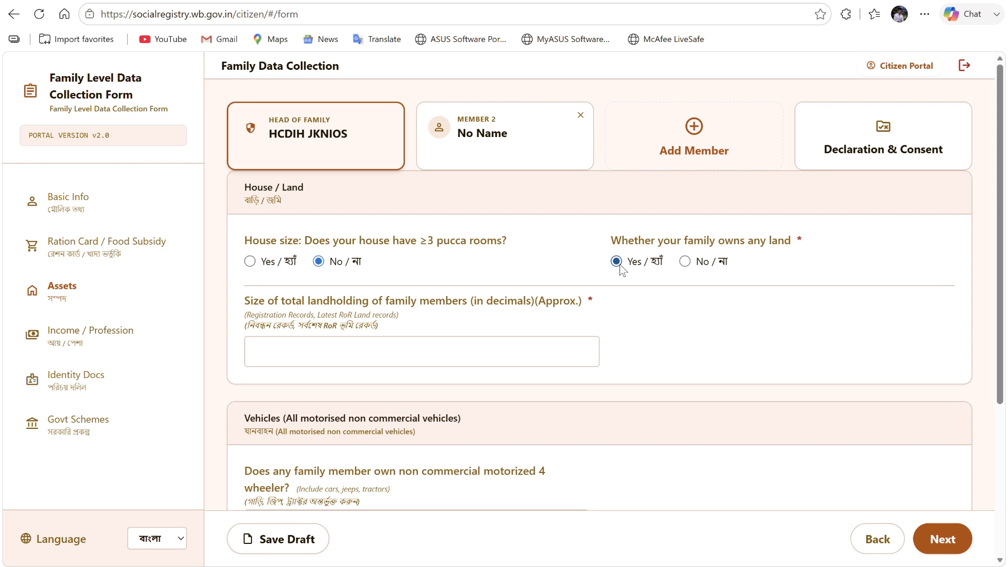
pyautogui.click(368, 361)
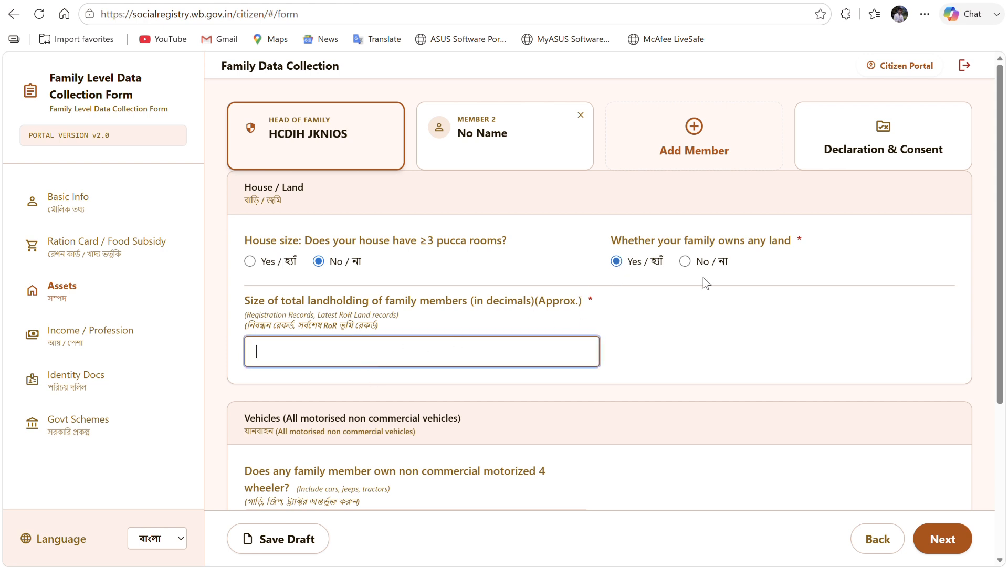
pyautogui.click(685, 262)
pyautogui.scroll(-2, 588, 246)
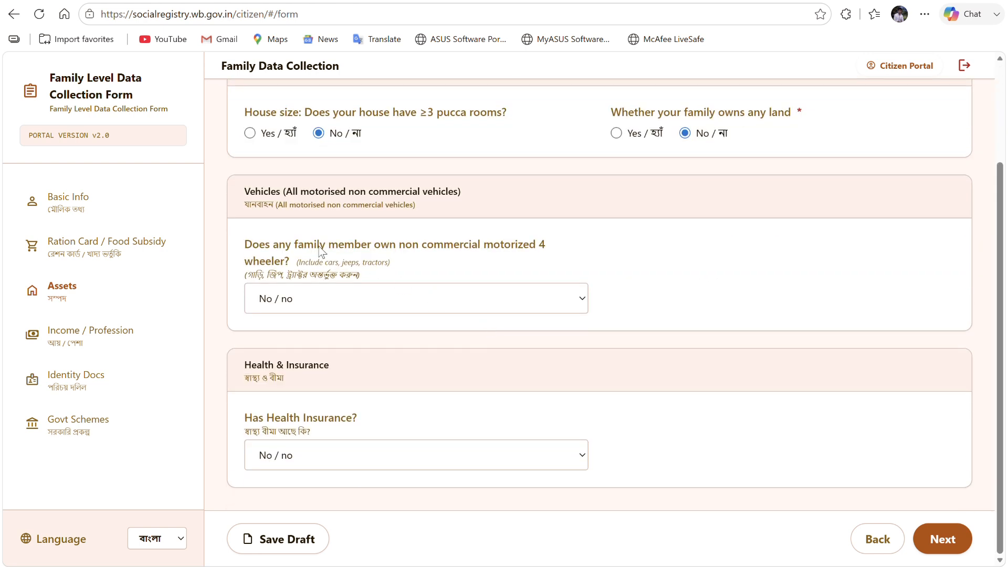
# - Try Yes for four-wheeler ownership, then set it back to No
pyautogui.click(333, 304)
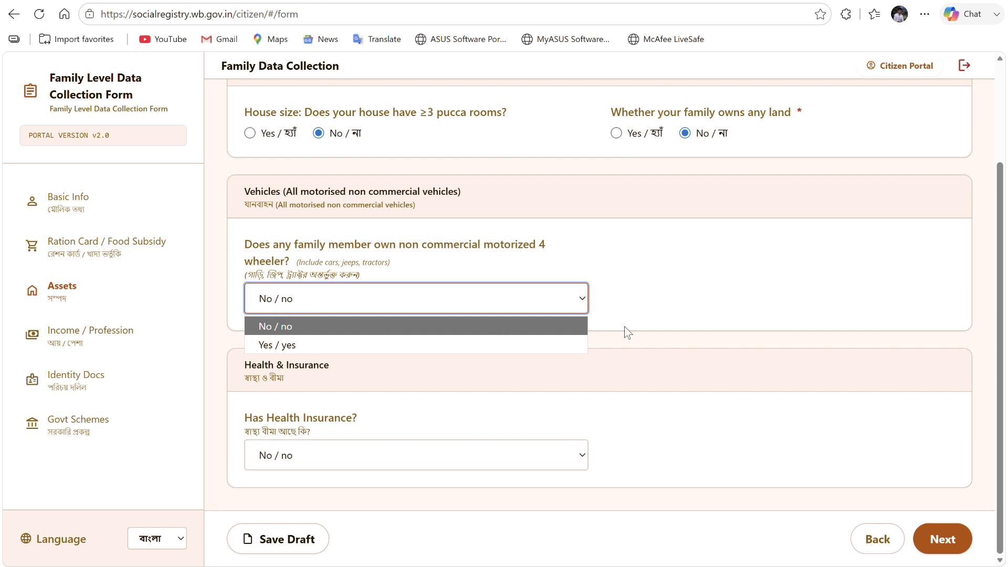
pyautogui.click(625, 326)
pyautogui.click(335, 310)
pyautogui.click(305, 344)
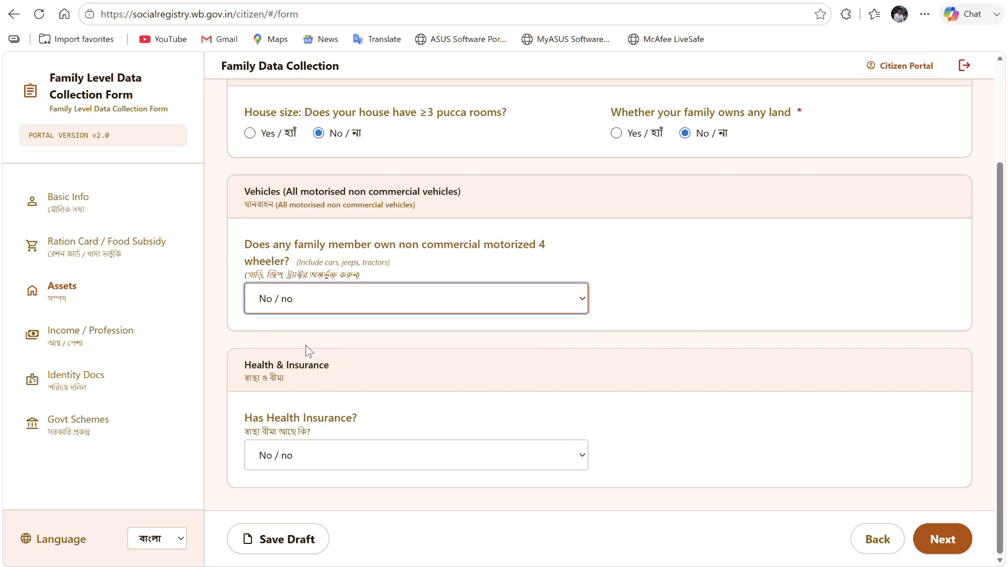
pyautogui.click(348, 301)
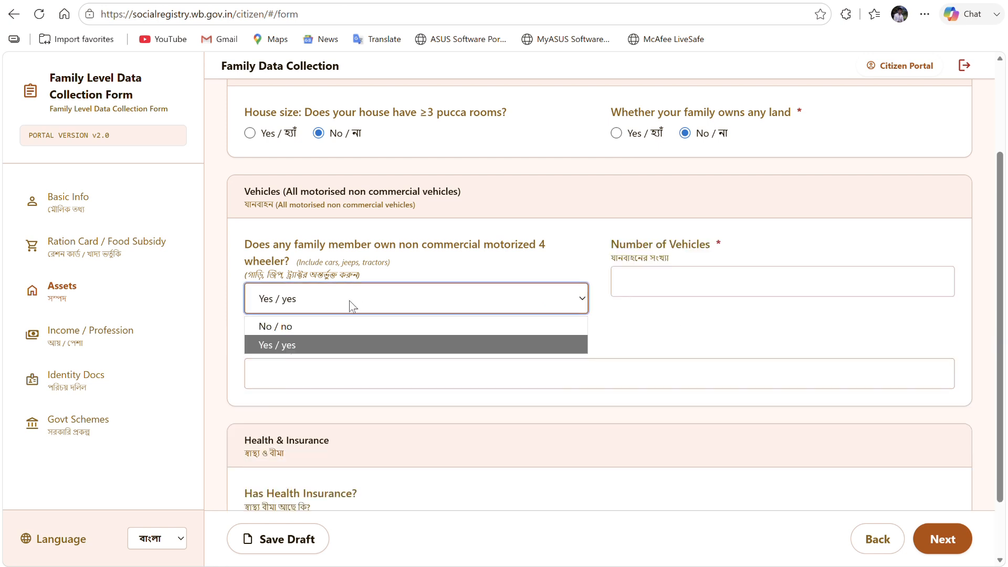
pyautogui.click(314, 326)
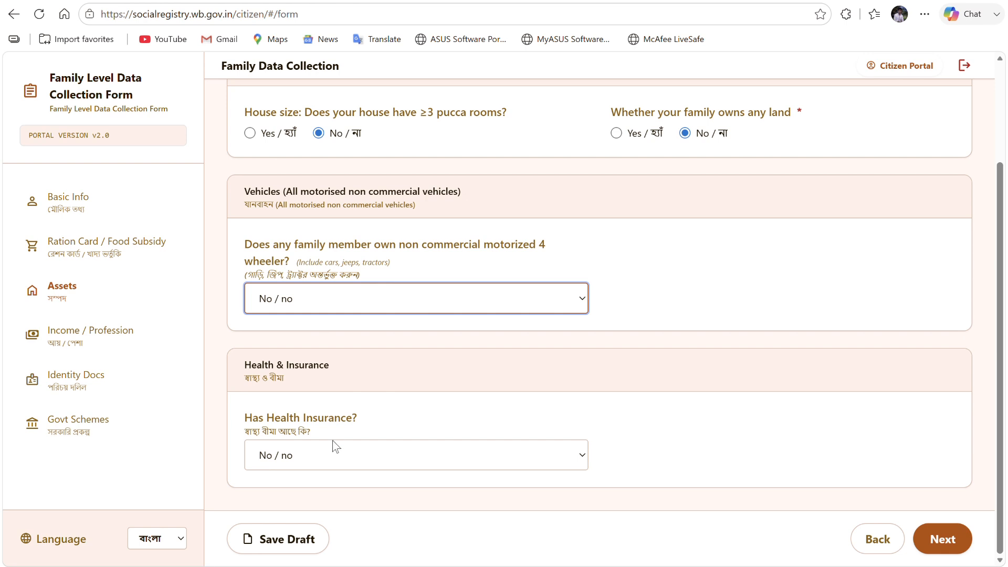
# - Preview health insurance as Government Swasthya Sathi, set it to No, and continue to Income / Profession
pyautogui.click(345, 446)
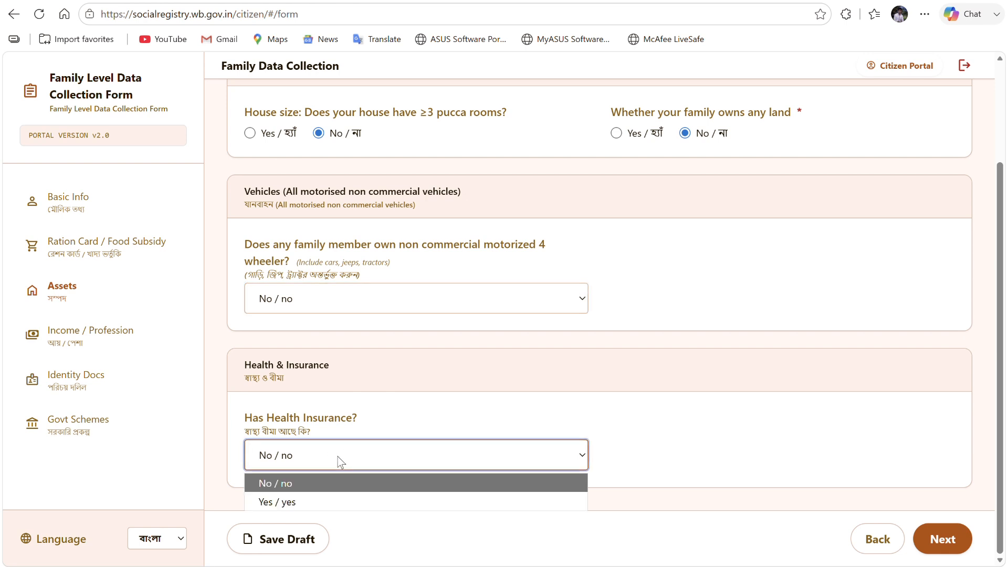
pyautogui.click(304, 499)
pyautogui.scroll(-2, 578, 317)
pyautogui.click(657, 357)
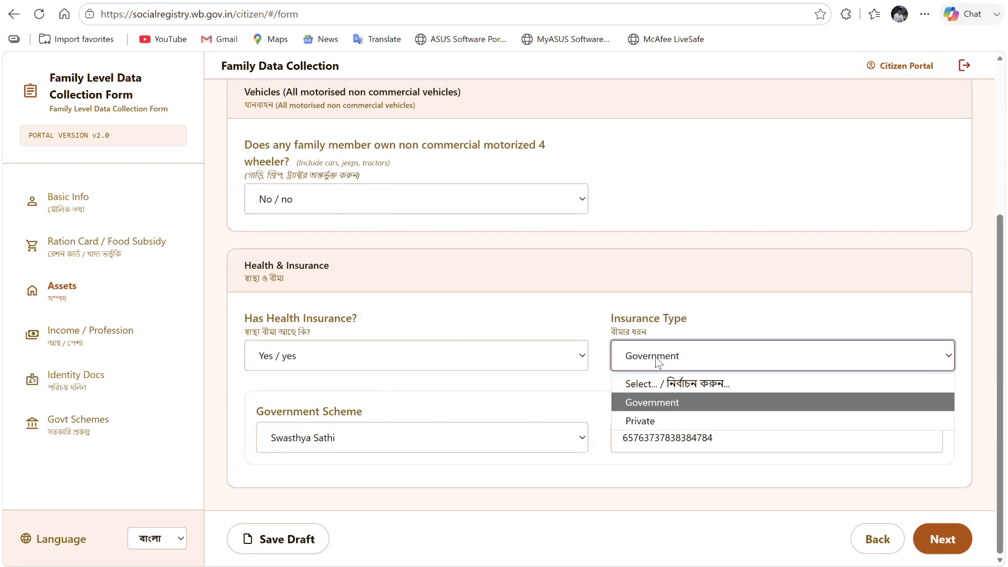
pyautogui.click(654, 404)
pyautogui.click(389, 435)
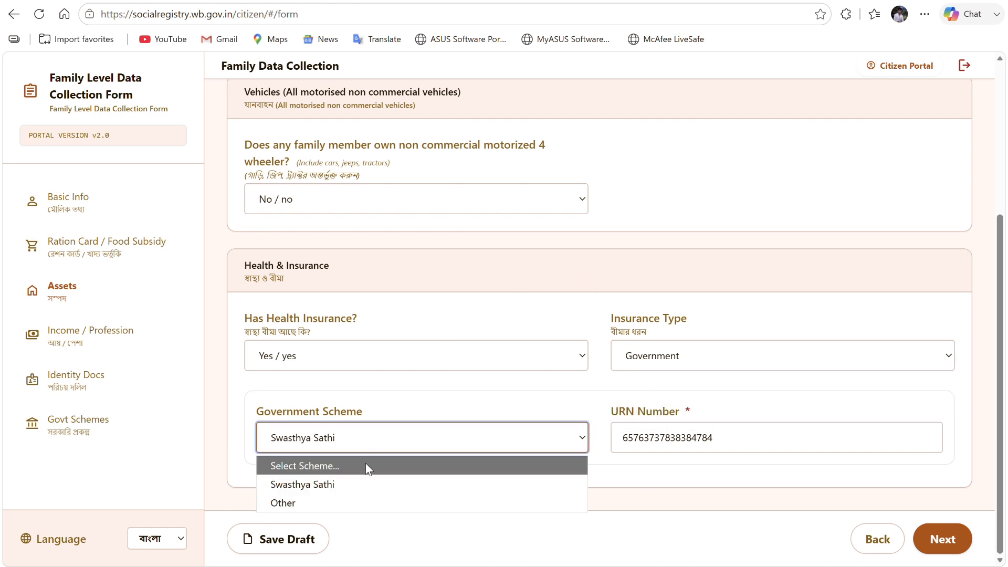
pyautogui.click(353, 482)
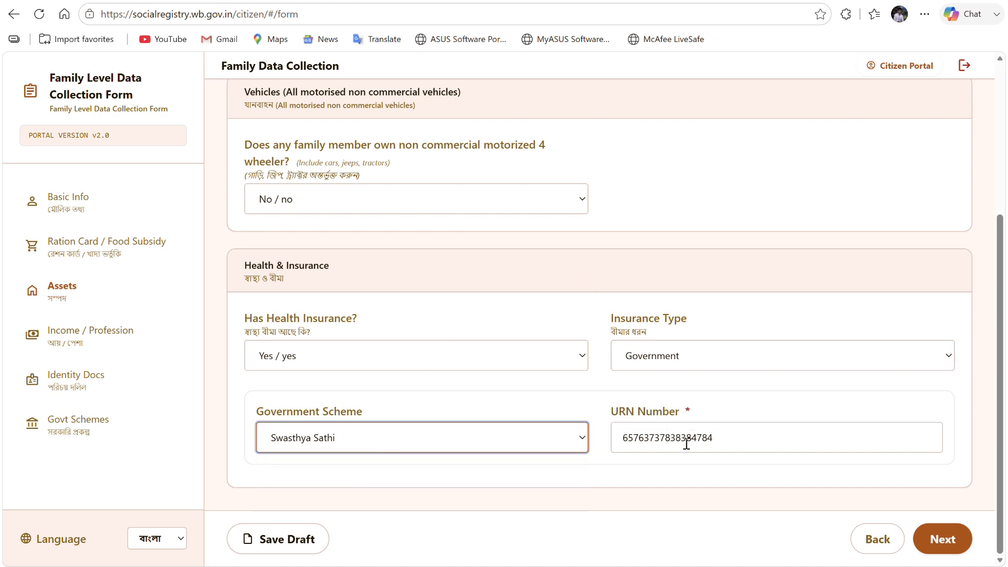
pyautogui.click(760, 437)
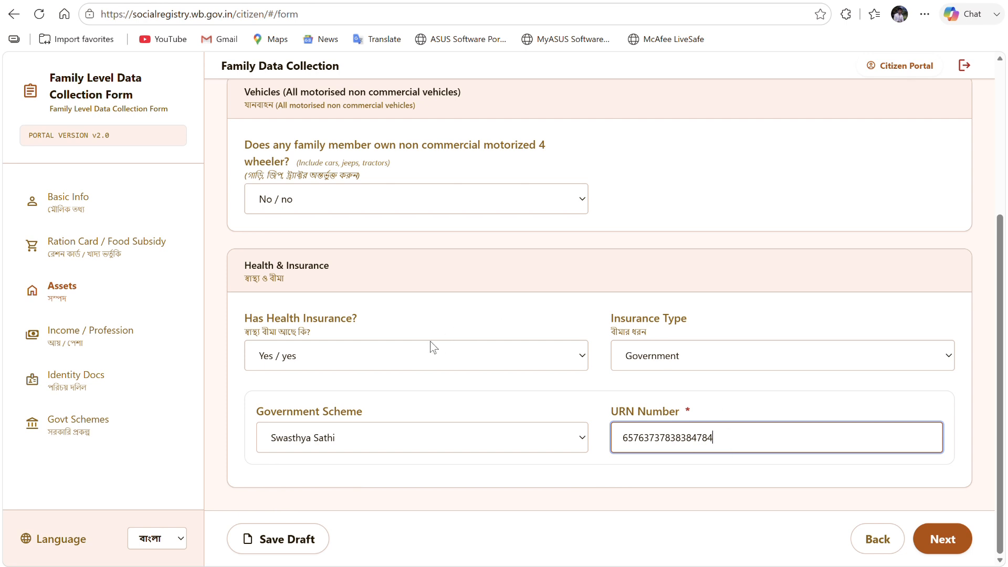
pyautogui.click(411, 353)
pyautogui.click(509, 382)
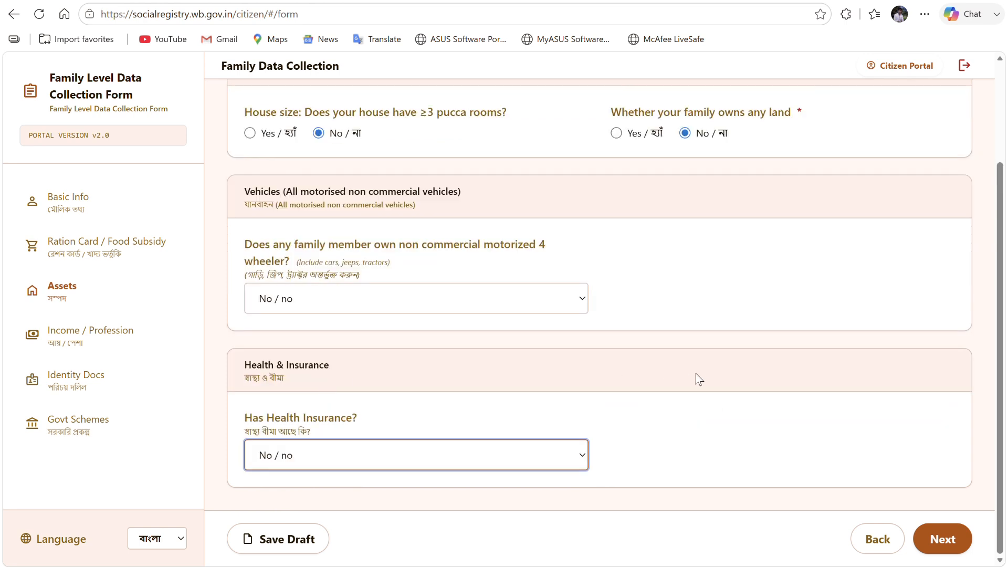
pyautogui.click(952, 549)
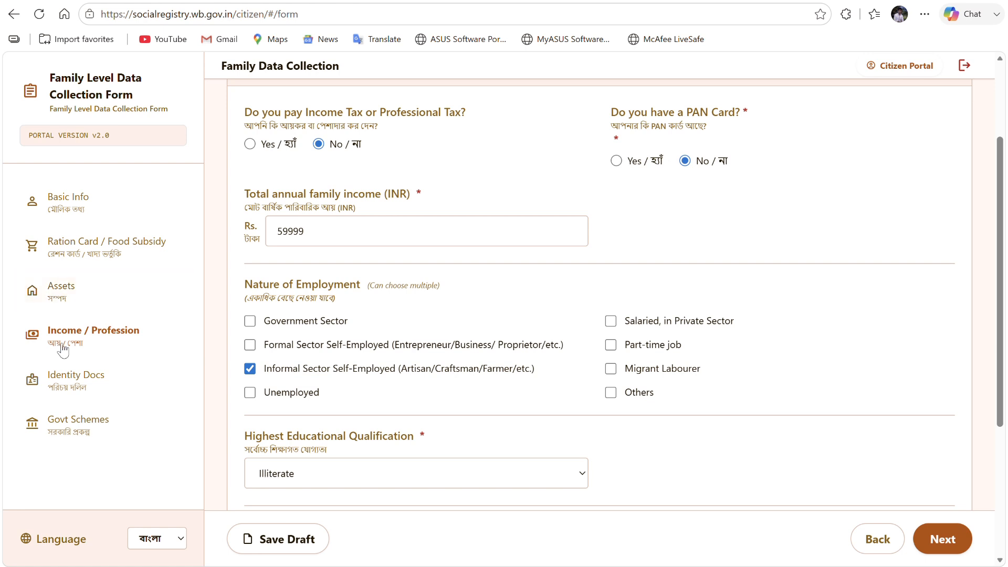
# - Set the income tax and PAN card answers back to No and edit the annual family income
pyautogui.scroll(3, 369, 172)
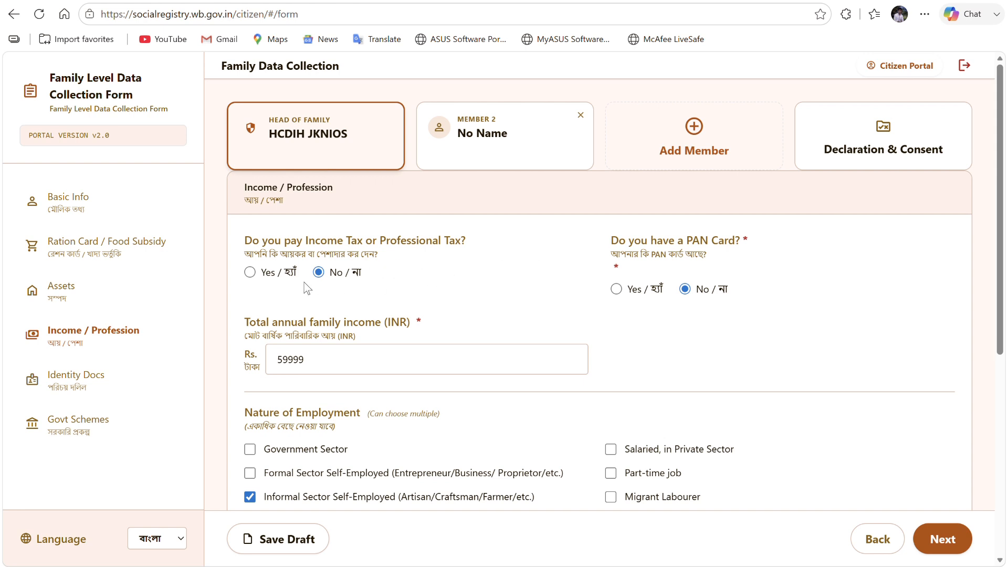
pyautogui.click(252, 272)
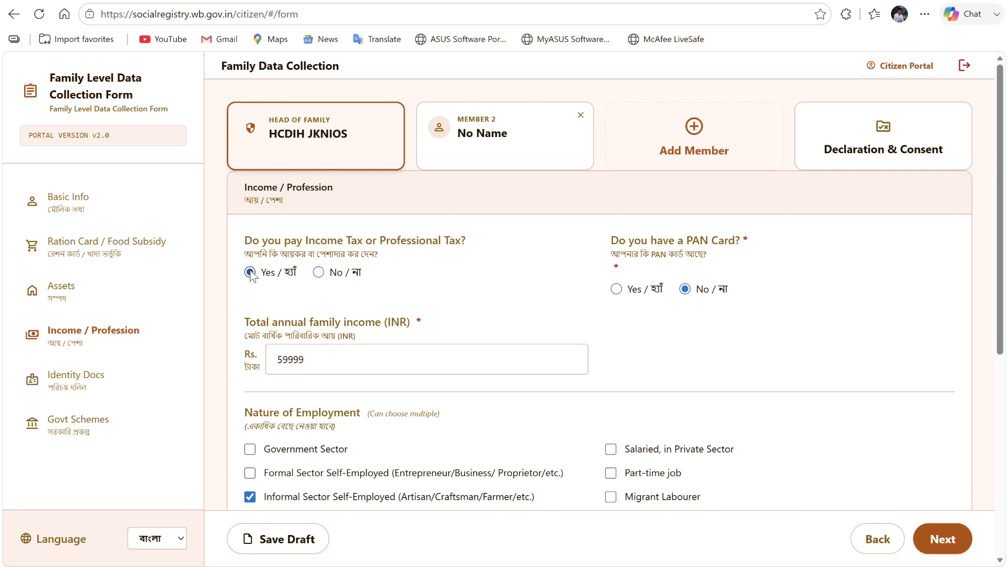
pyautogui.click(317, 273)
pyautogui.click(615, 289)
pyautogui.click(347, 385)
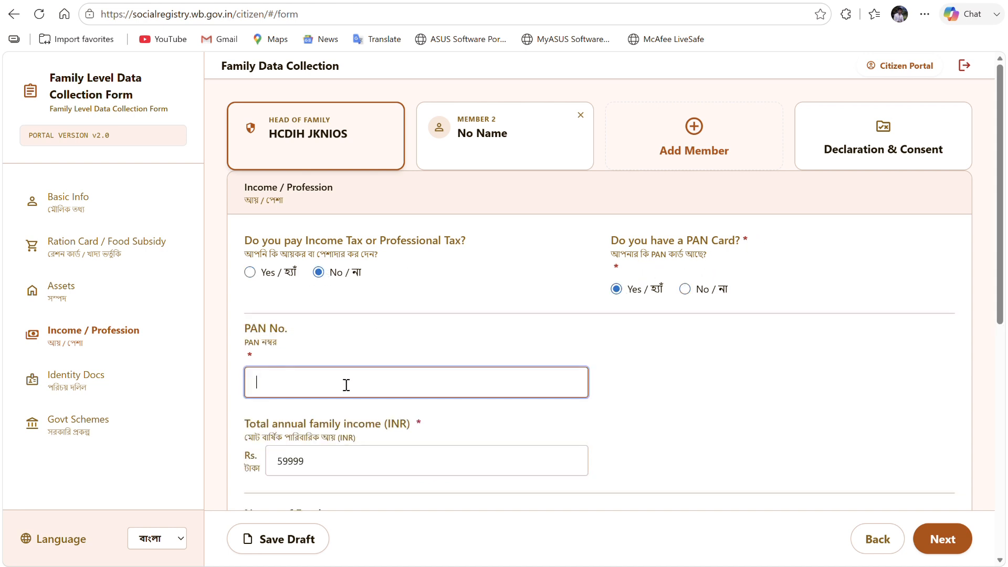
pyautogui.click(685, 289)
pyautogui.scroll(-4, 472, 262)
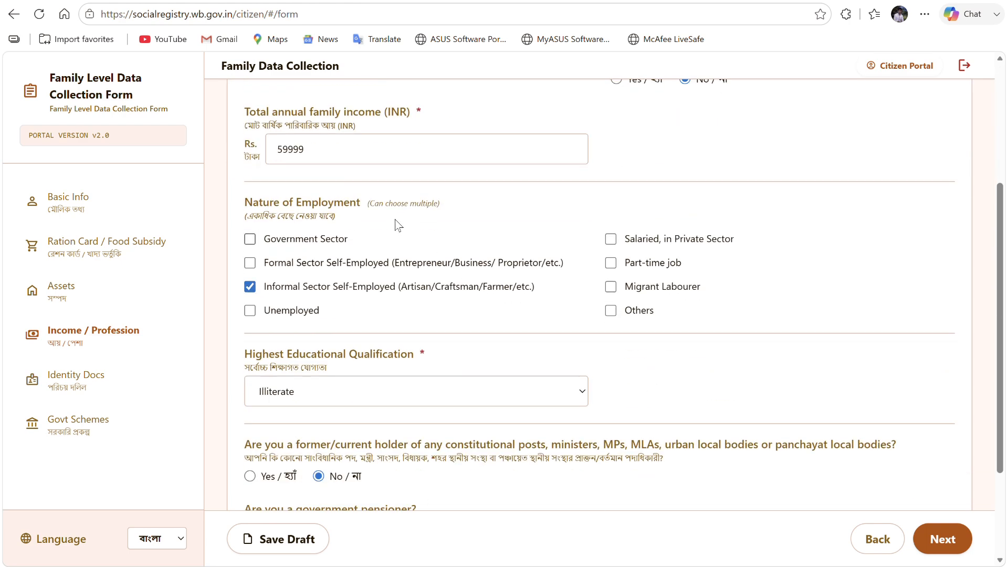
pyautogui.click(347, 146)
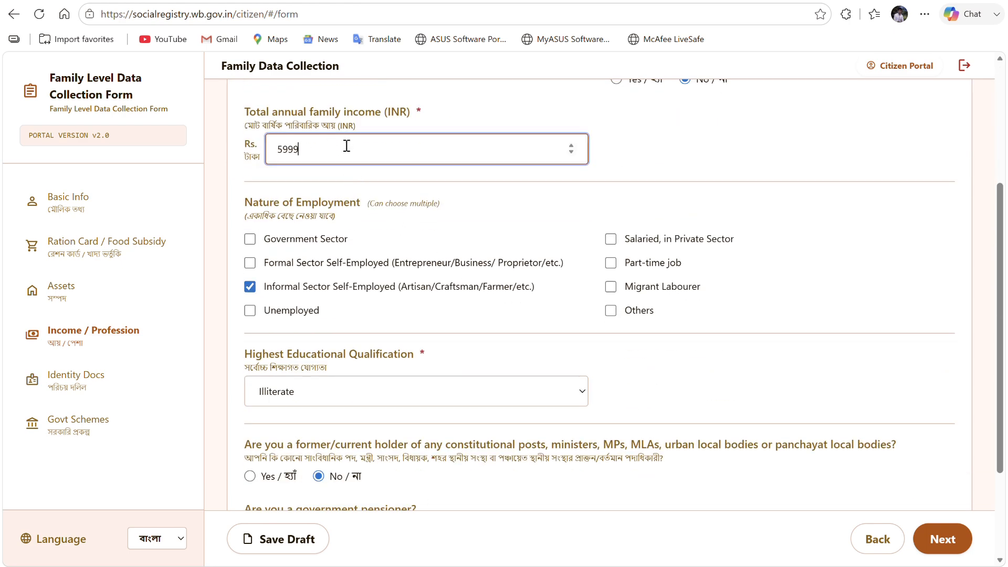
pyautogui.press('BackSpace')
pyautogui.press('BackSpace')
pyautogui.press('BackSpace')
pyautogui.press('BackSpace')
# - Under Nature of Employment, leave only Informal Sector Self-Employed ticked, with Formal Sector unticked
pyautogui.click(282, 262)
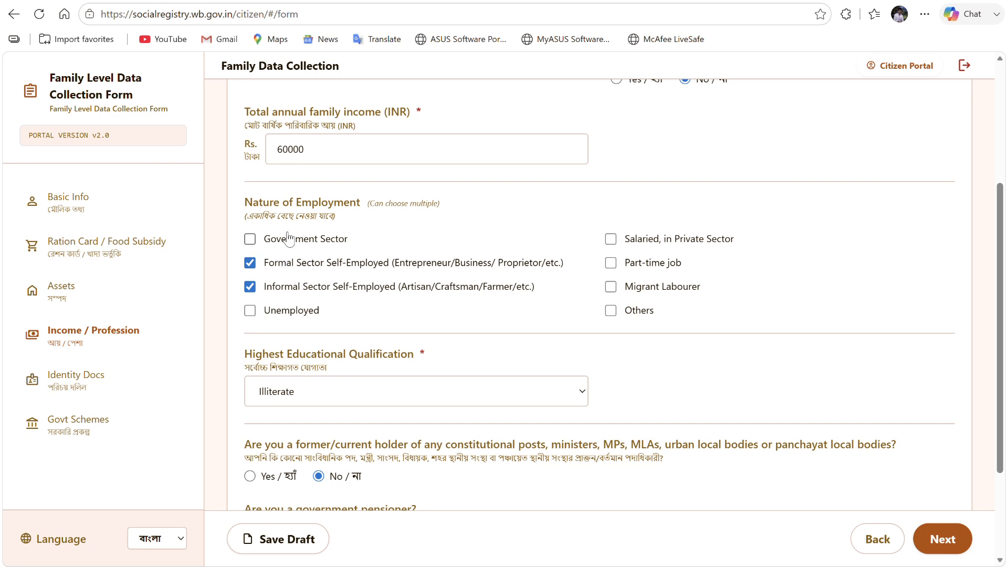
pyautogui.click(273, 286)
pyautogui.click(272, 263)
pyautogui.click(250, 286)
pyautogui.click(250, 263)
pyautogui.click(250, 263)
pyautogui.click(250, 286)
pyautogui.scroll(-3, 336, 284)
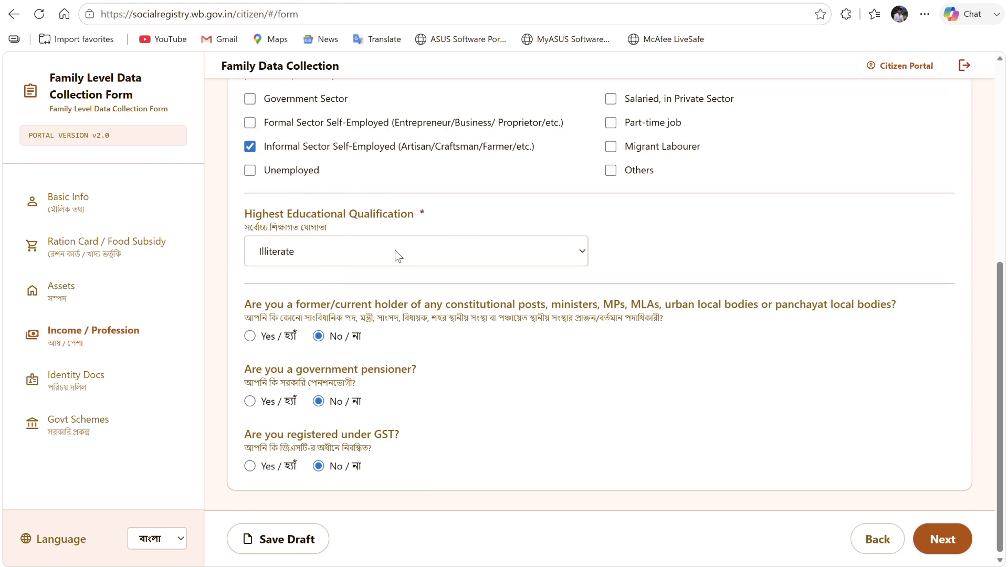
pyautogui.click(326, 253)
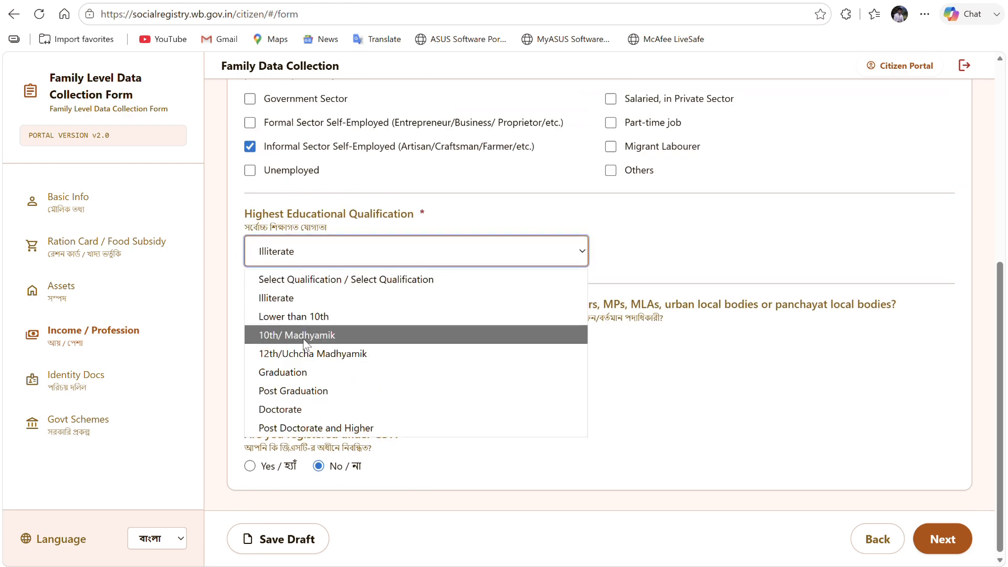
pyautogui.click(339, 302)
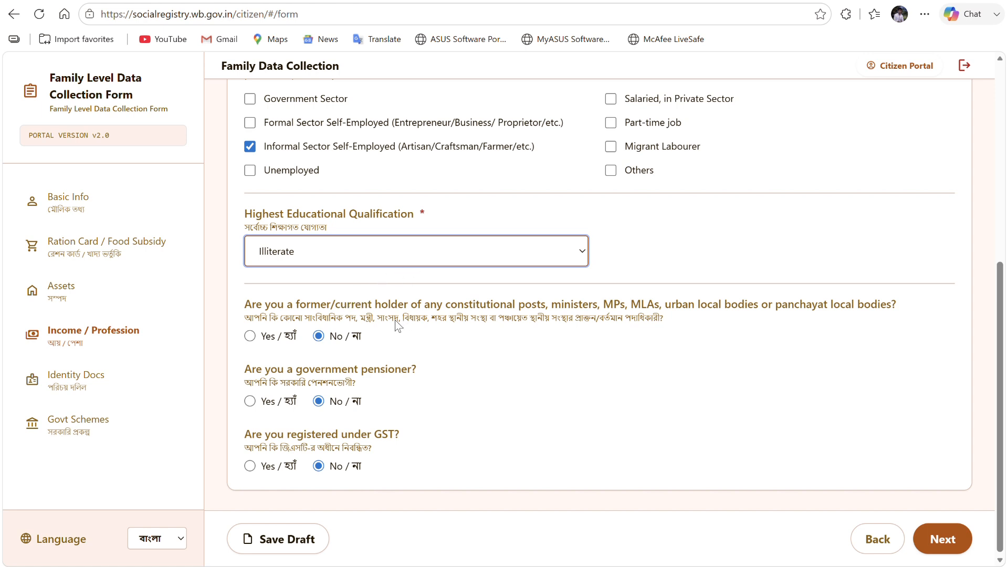
pyautogui.scroll(-1, 396, 315)
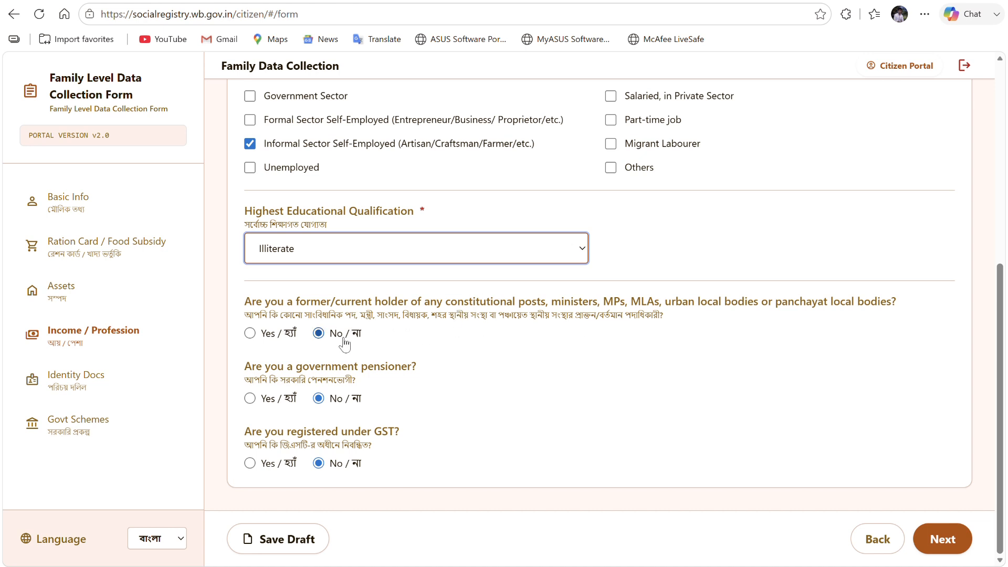
pyautogui.click(251, 333)
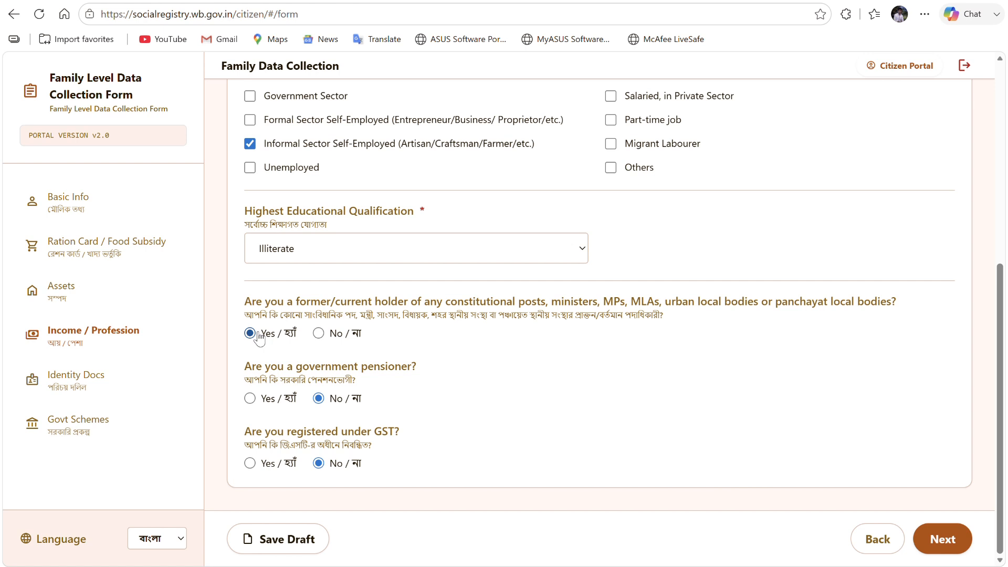
pyautogui.click(319, 334)
pyautogui.click(250, 399)
pyautogui.click(319, 399)
pyautogui.click(250, 464)
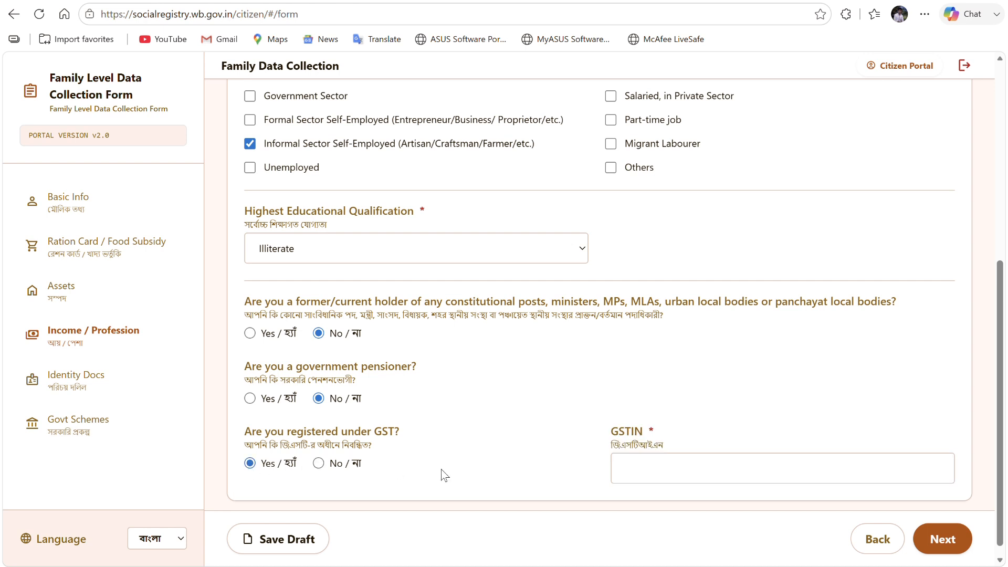
pyautogui.click(319, 463)
pyautogui.moveTo(320, 475); pyautogui.dragTo(831, 526)
# - Move between Identity Docs, Govt Schemes and Income / Profession, ending on Identity Docs
pyautogui.click(928, 540)
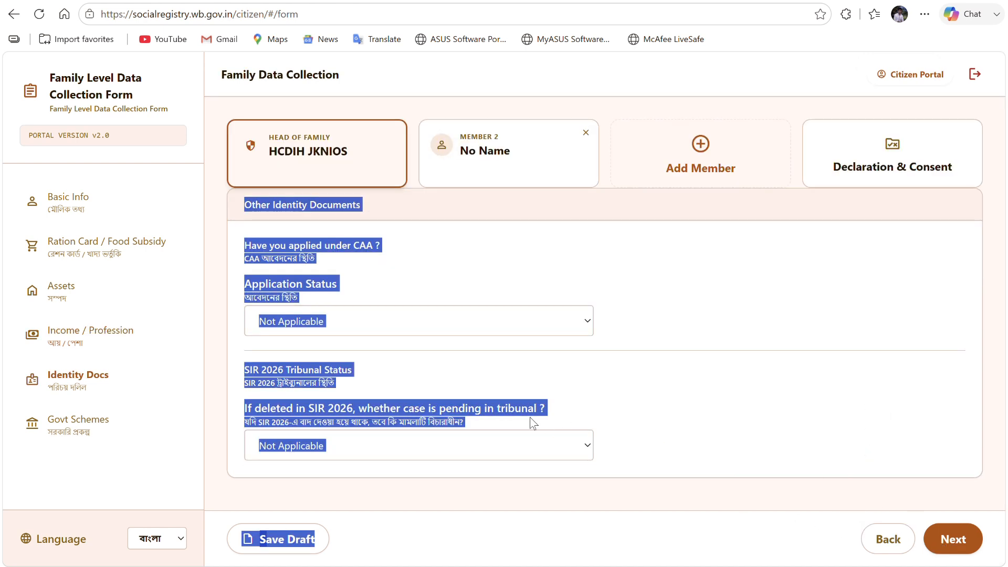
pyautogui.click(803, 454)
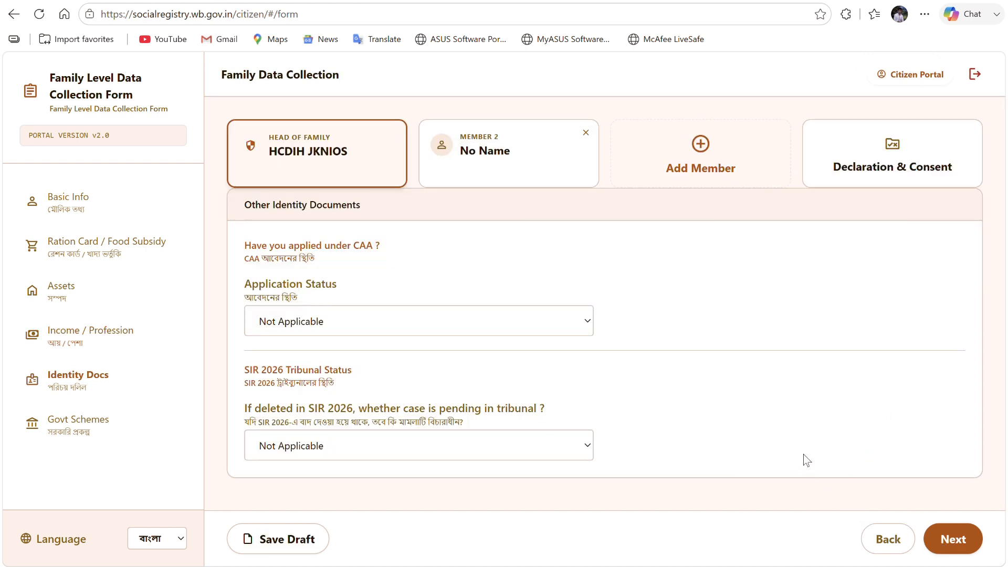
pyautogui.click(953, 540)
pyautogui.click(114, 395)
pyautogui.click(90, 334)
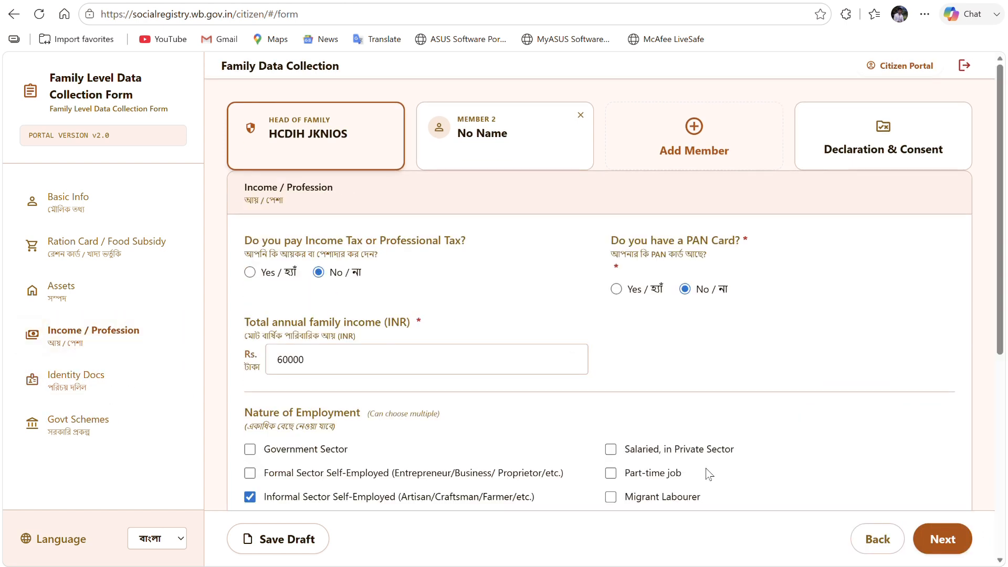
pyautogui.scroll(-6, 835, 415)
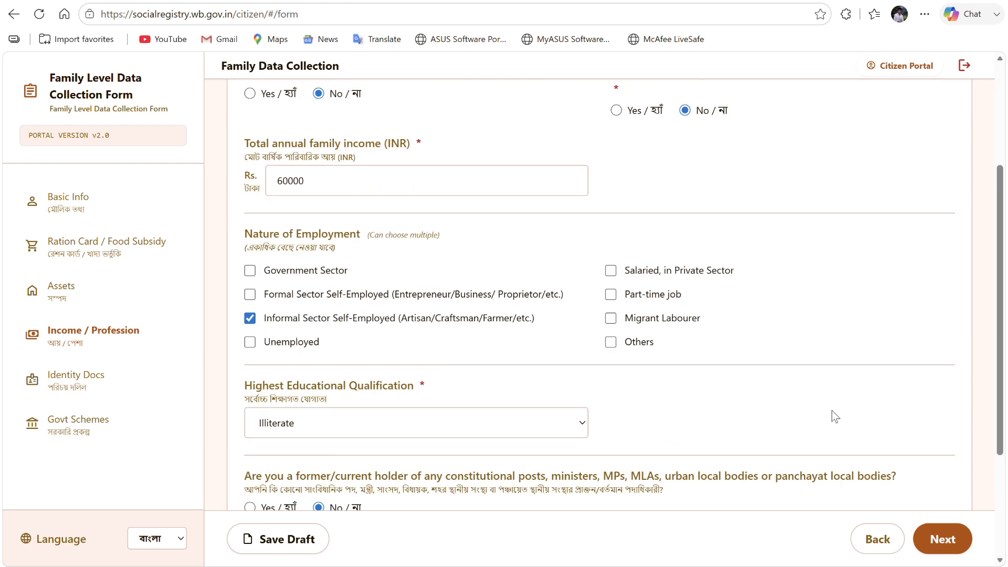
pyautogui.click(943, 539)
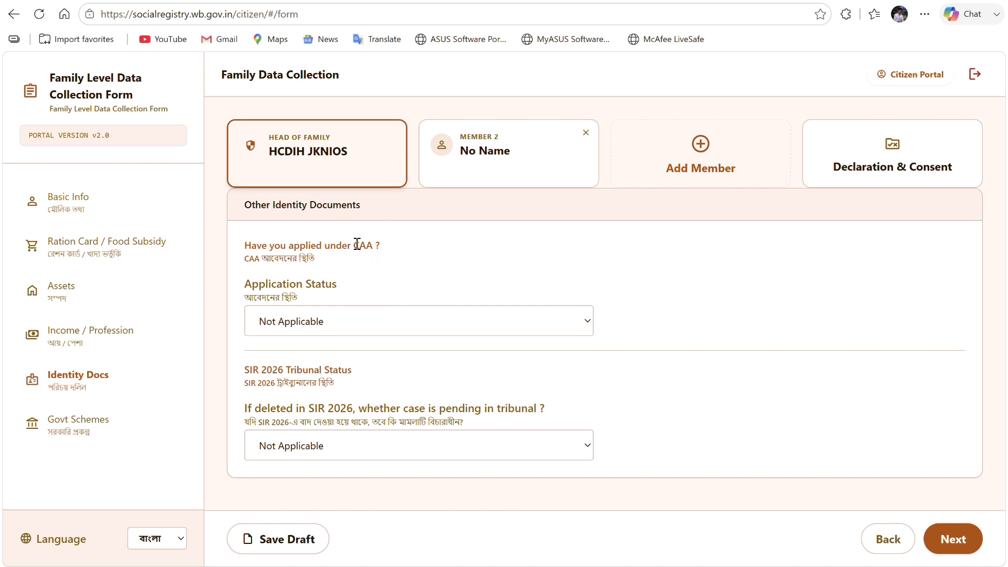
# - Keep CAA application status Not Applicable, set the SIR 2026 tribunal answer to No, and continue
pyautogui.click(366, 318)
pyautogui.click(315, 351)
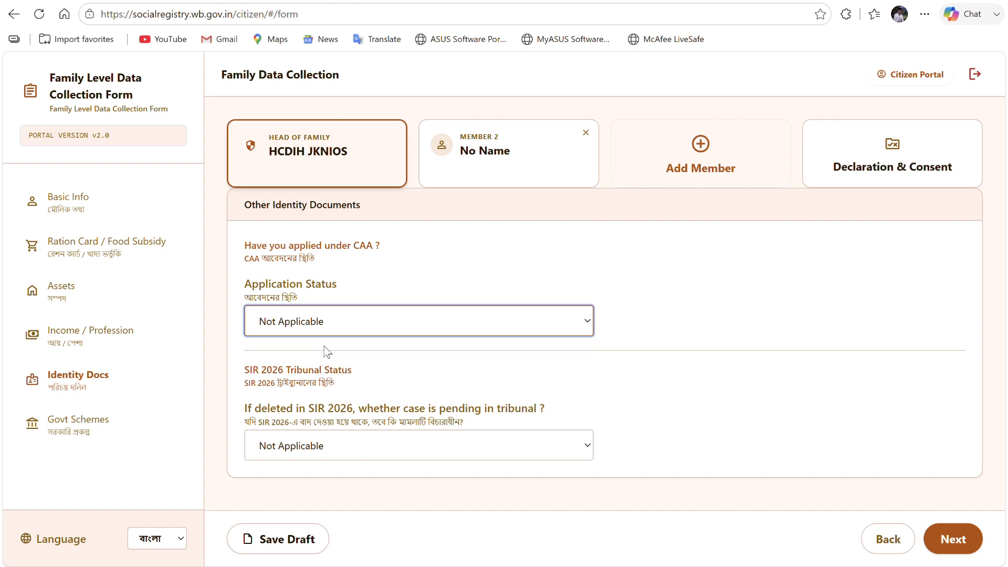
pyautogui.click(364, 446)
pyautogui.click(294, 493)
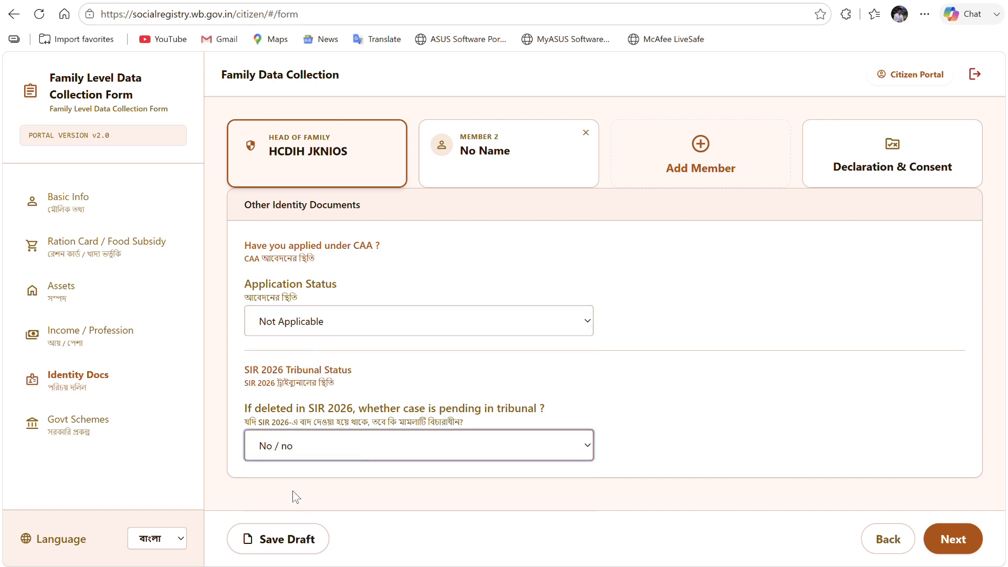
pyautogui.click(331, 446)
pyautogui.click(288, 520)
pyautogui.click(297, 449)
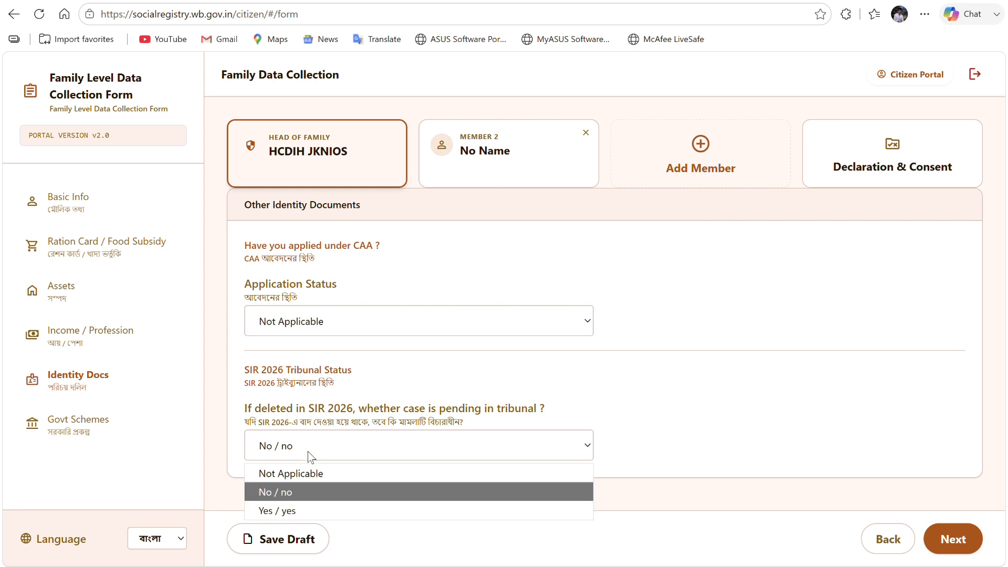
pyautogui.click(300, 507)
pyautogui.click(361, 446)
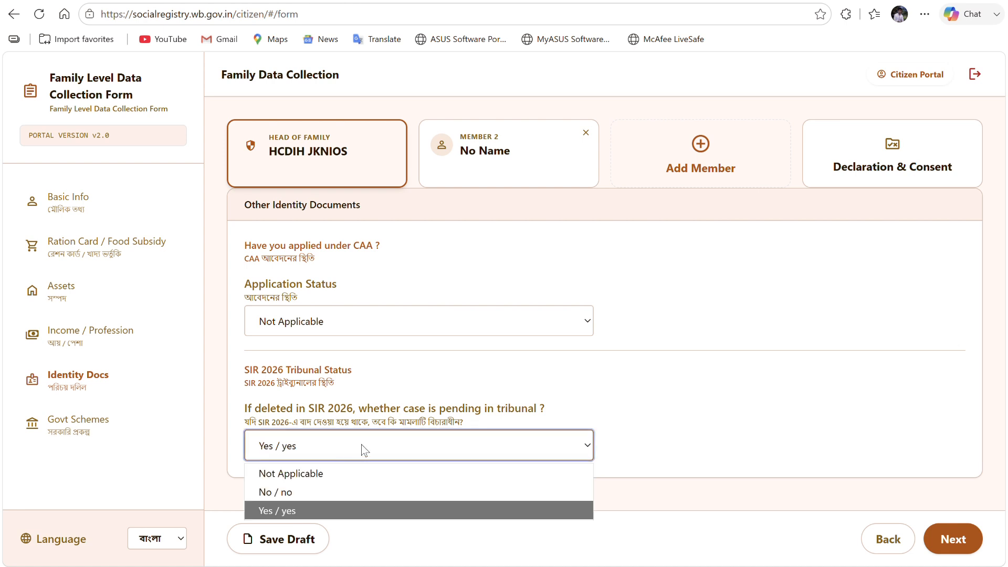
pyautogui.click(361, 446)
pyautogui.click(313, 449)
pyautogui.click(294, 493)
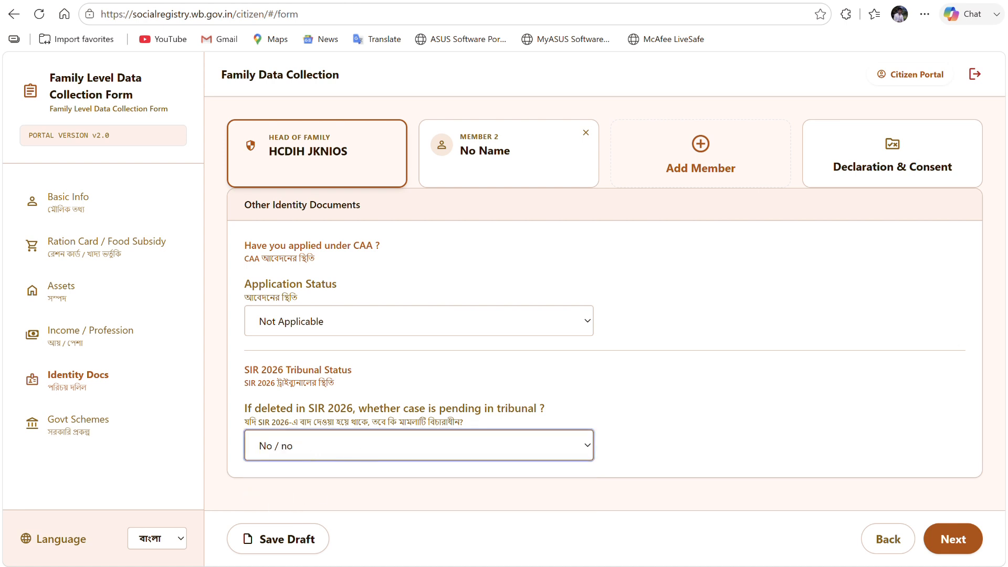
pyautogui.click(953, 540)
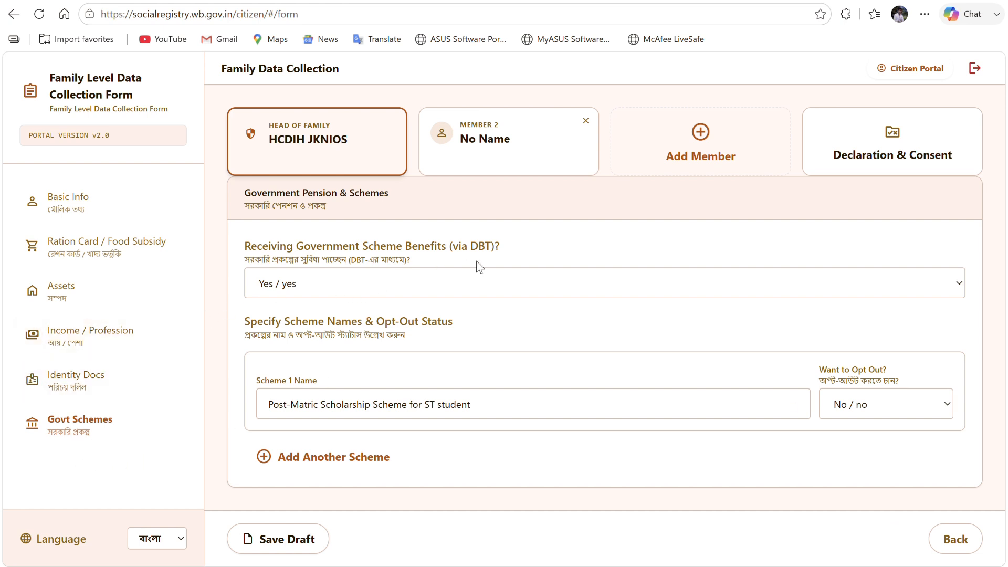
# - Preview DBT benefits as Yes, keeping the current scheme name and opt-out answer No
pyautogui.click(395, 291)
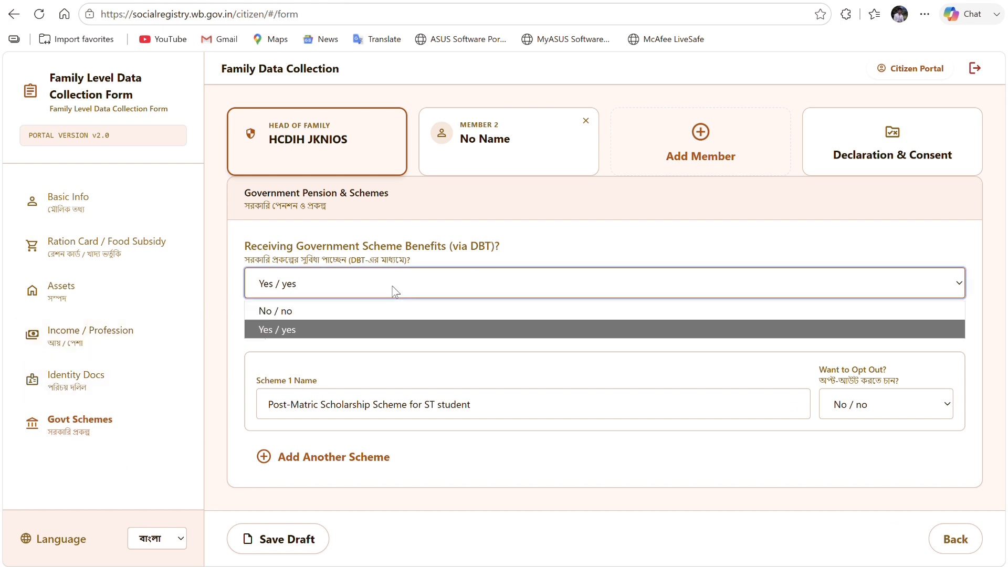
pyautogui.click(298, 321)
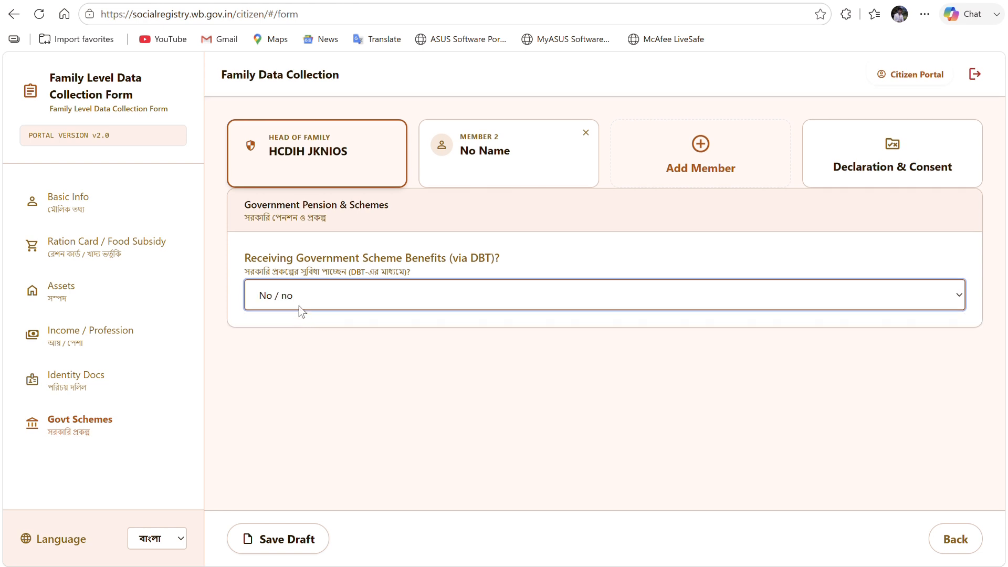
pyautogui.click(294, 307)
pyautogui.click(290, 340)
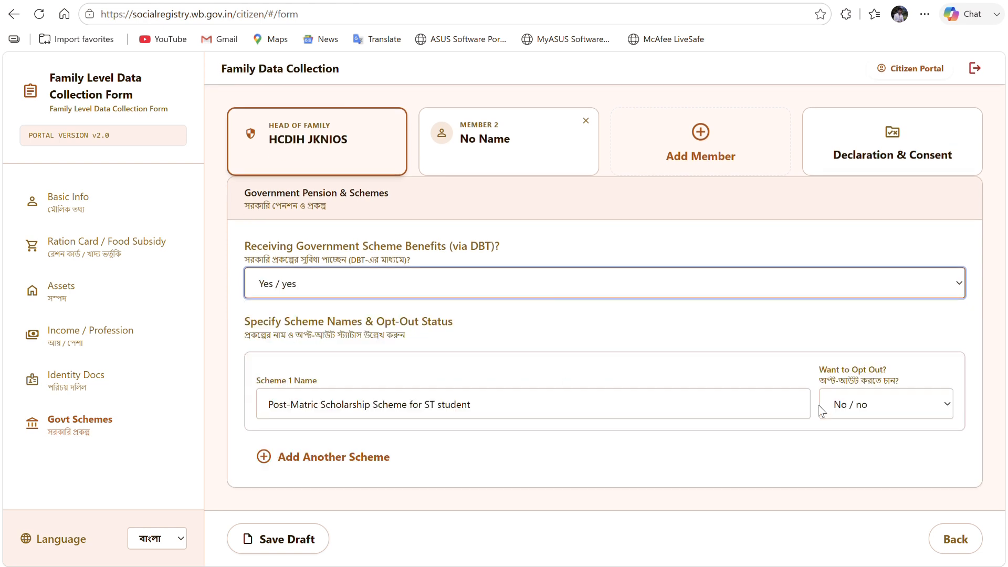
pyautogui.click(624, 402)
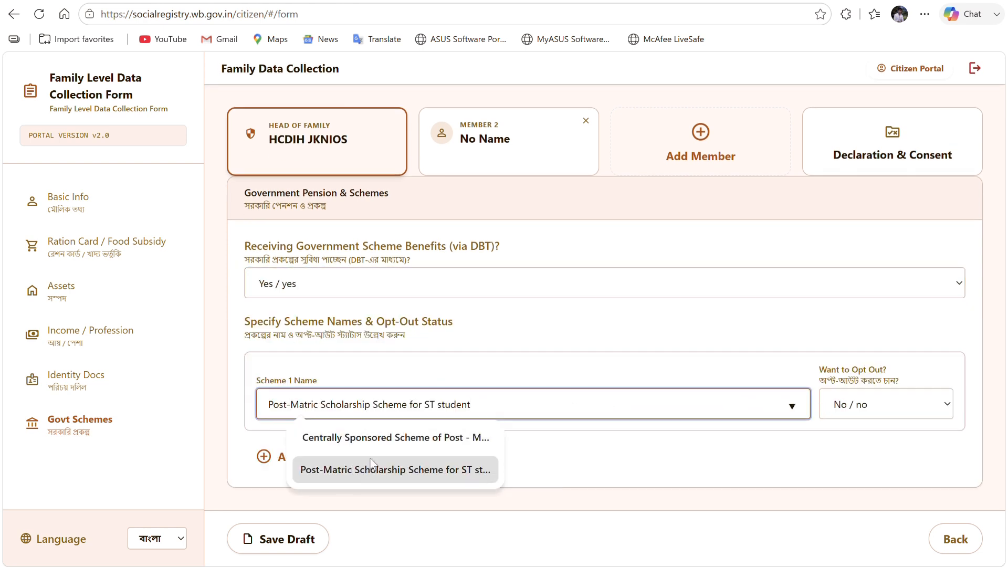
pyautogui.click(827, 431)
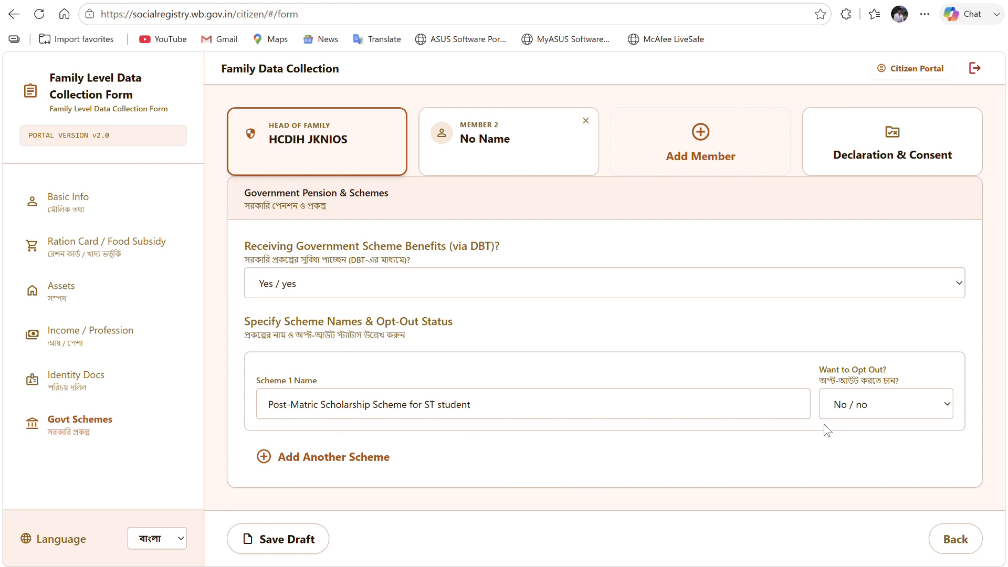
pyautogui.click(898, 400)
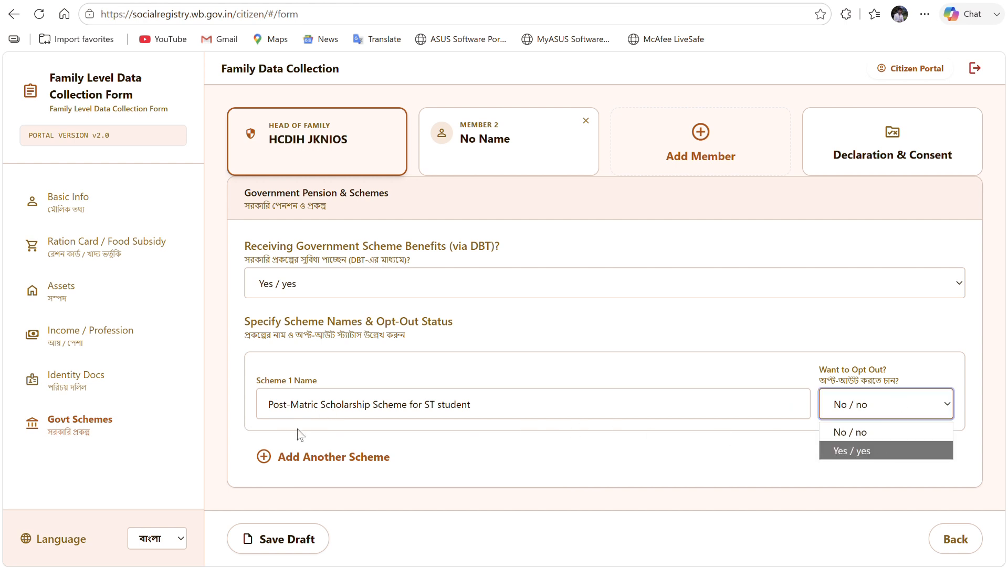
pyautogui.click(899, 474)
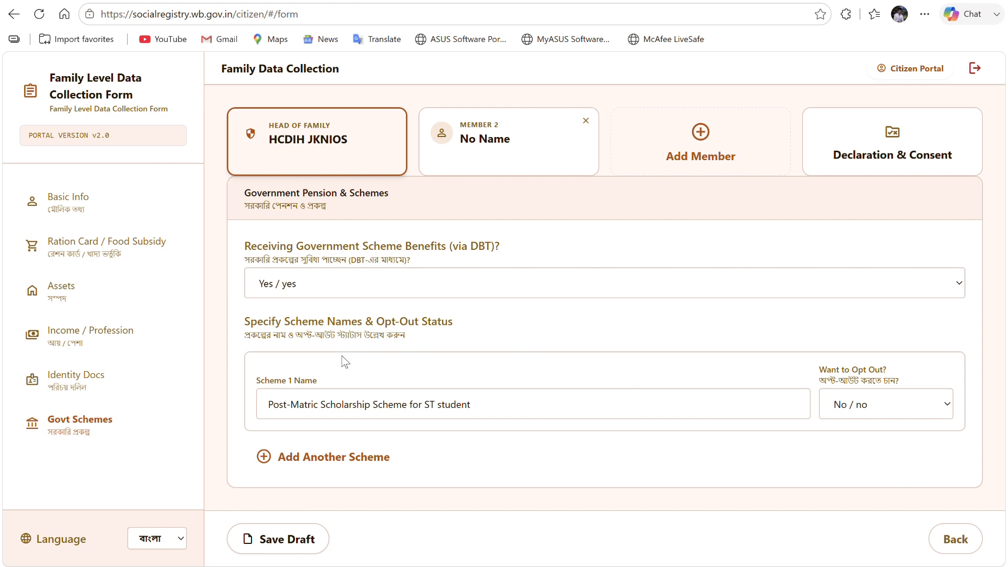
# - Set DBT benefits to No and save the form as a draft
pyautogui.click(319, 285)
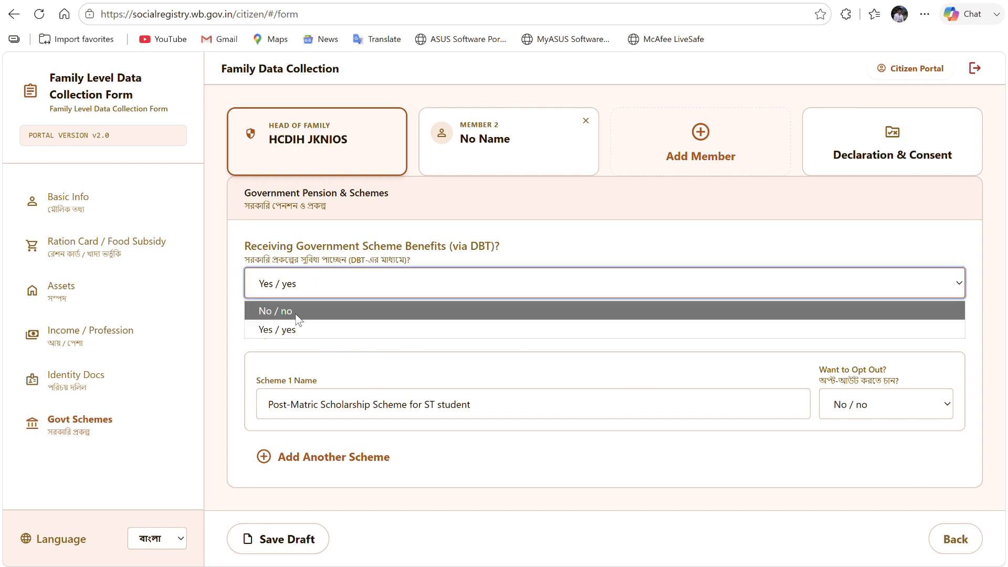
pyautogui.click(300, 312)
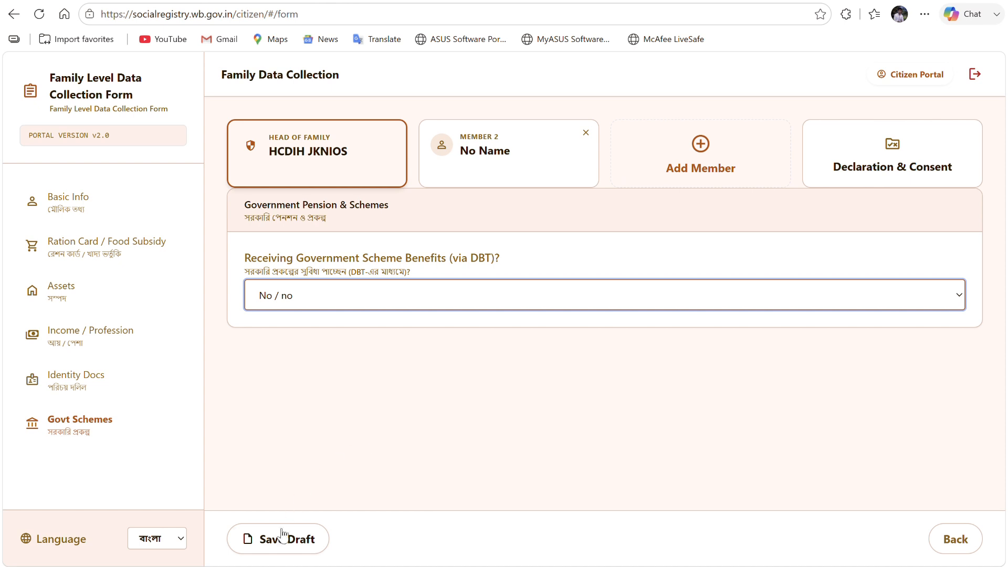
pyautogui.click(268, 537)
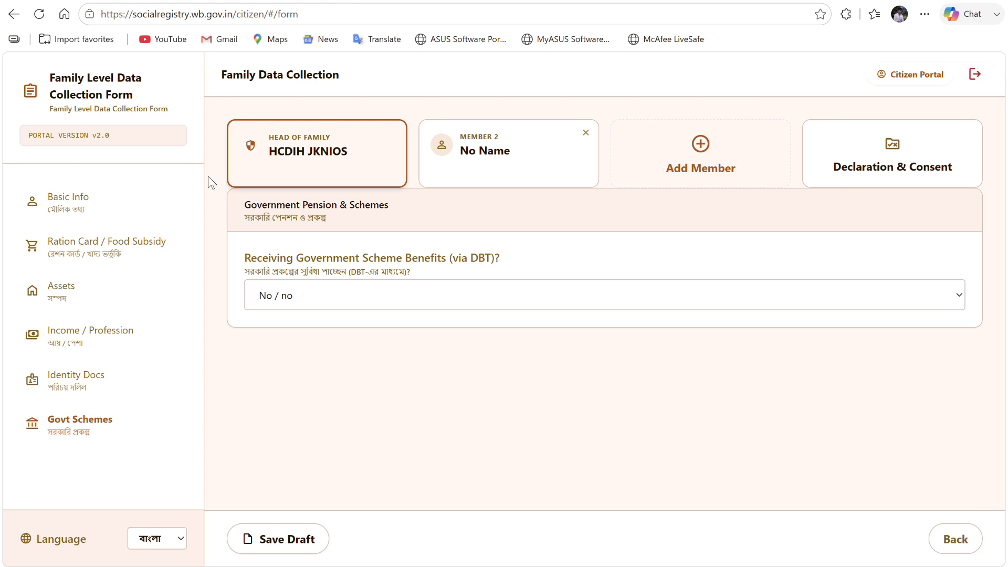
# - Enter Member 2's name and set her relation to head as Wife
pyautogui.click(476, 157)
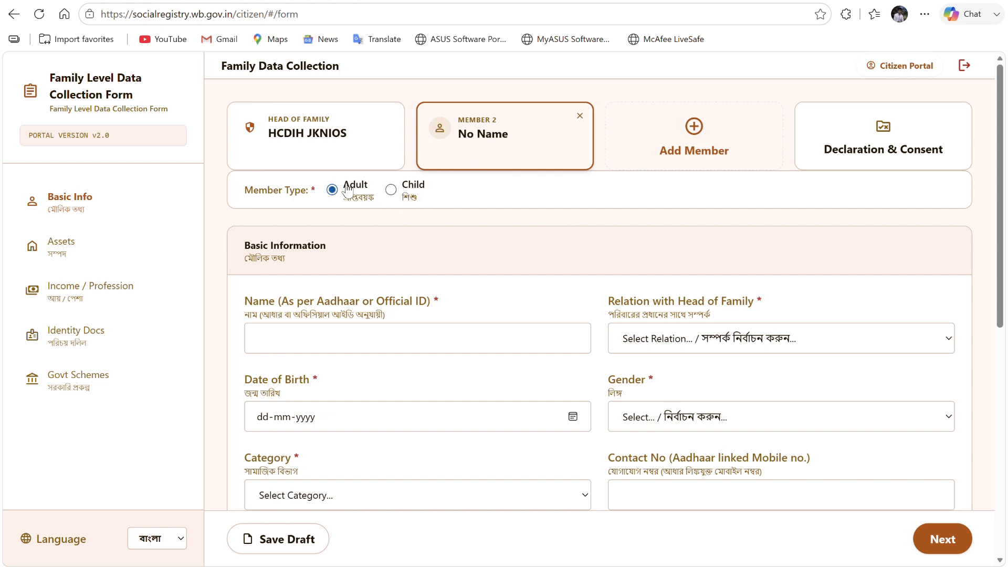
pyautogui.scroll(-1, 410, 349)
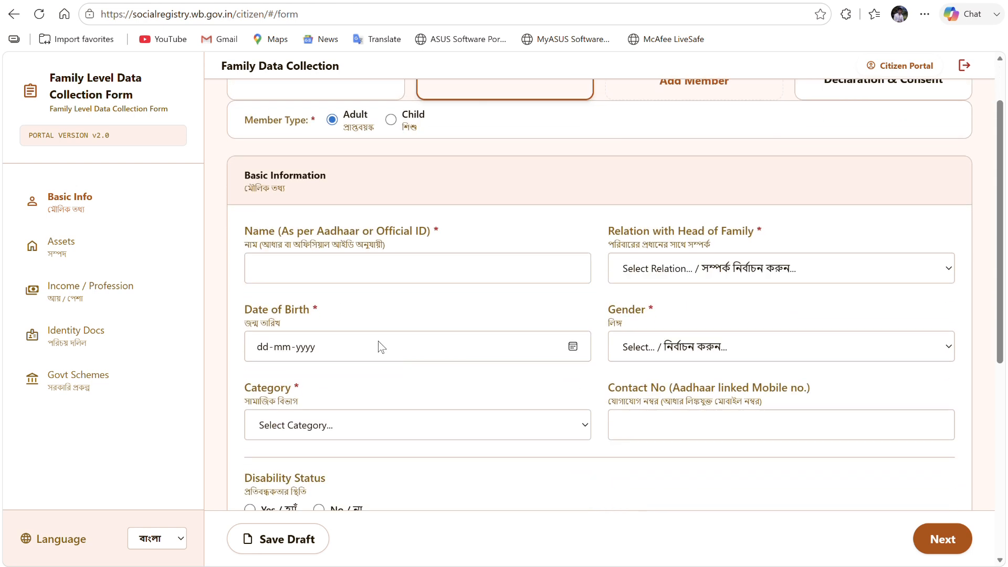
pyautogui.click(357, 278)
pyautogui.write('IUCDIOHC ISJI')
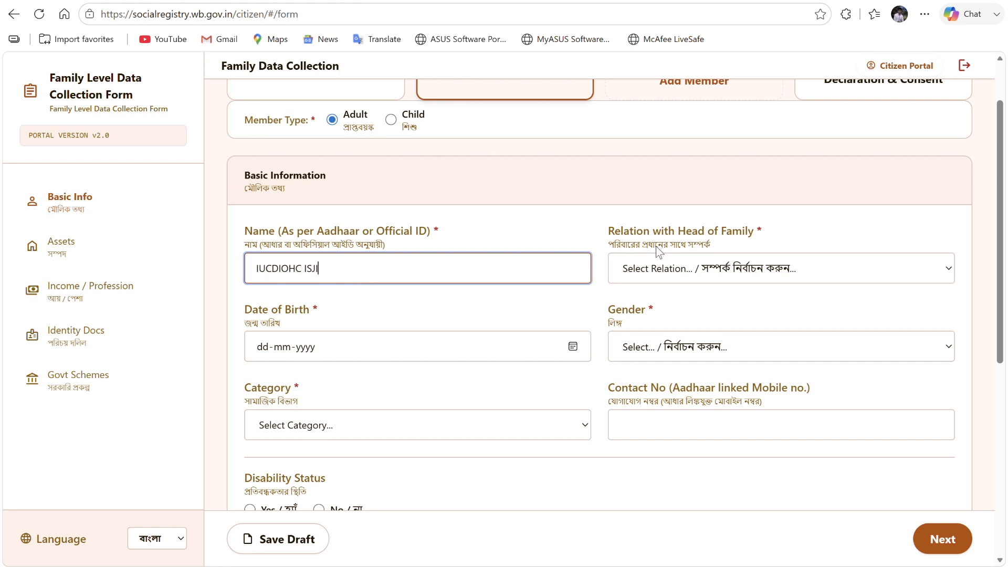
pyautogui.click(649, 270)
pyautogui.click(631, 373)
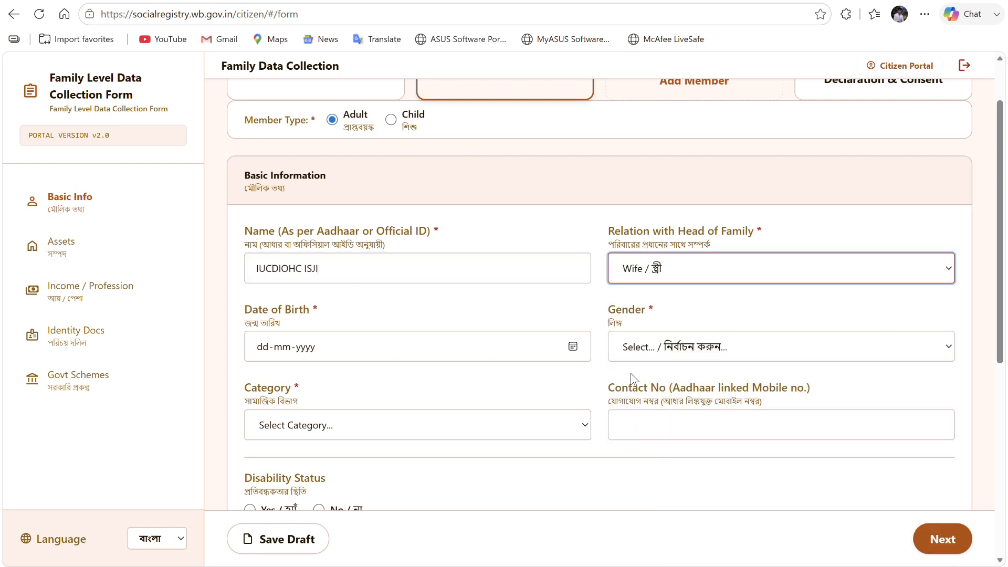
pyautogui.scroll(-1, 675, 262)
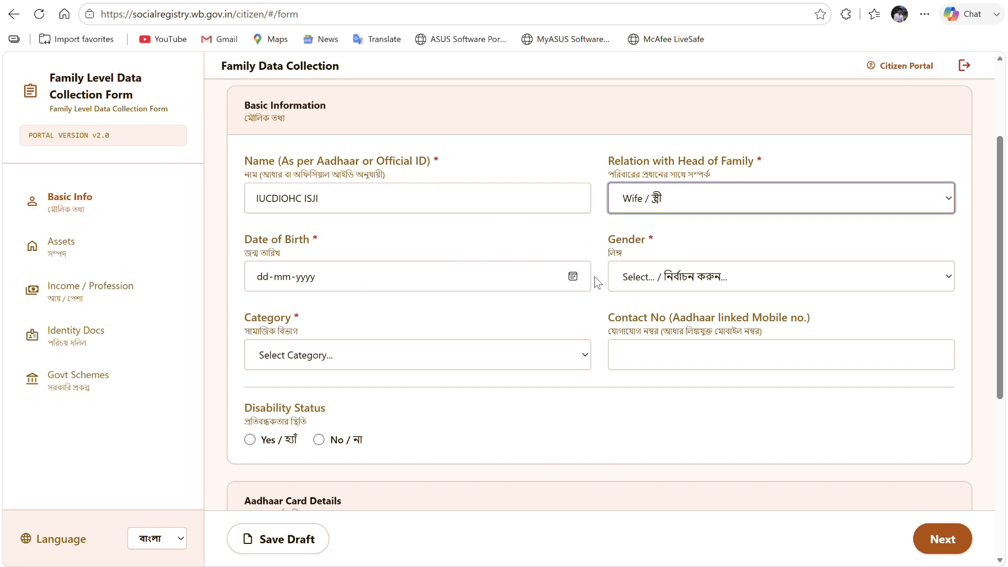
pyautogui.click(573, 276)
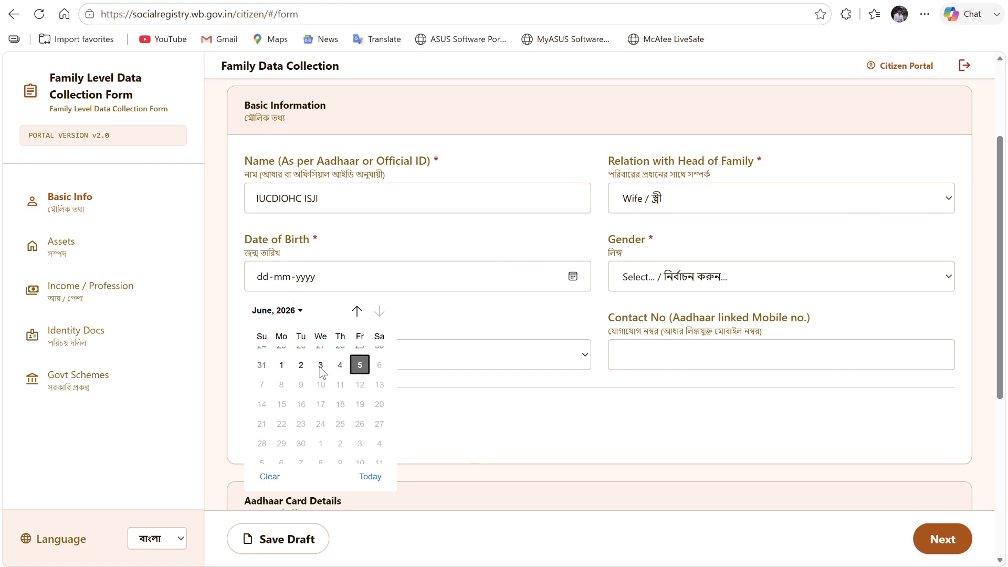
pyautogui.scroll(1, 318, 374)
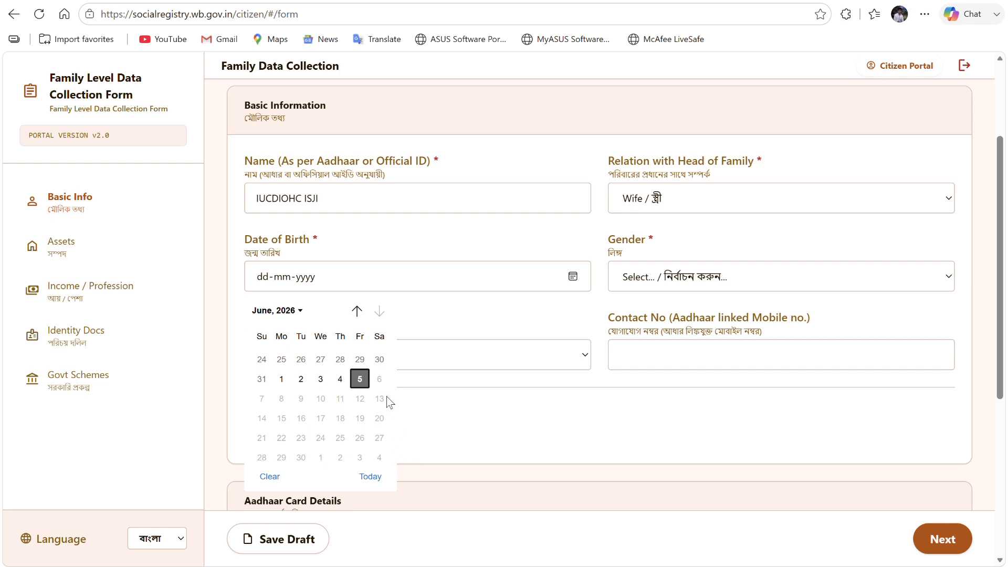
pyautogui.click(295, 311)
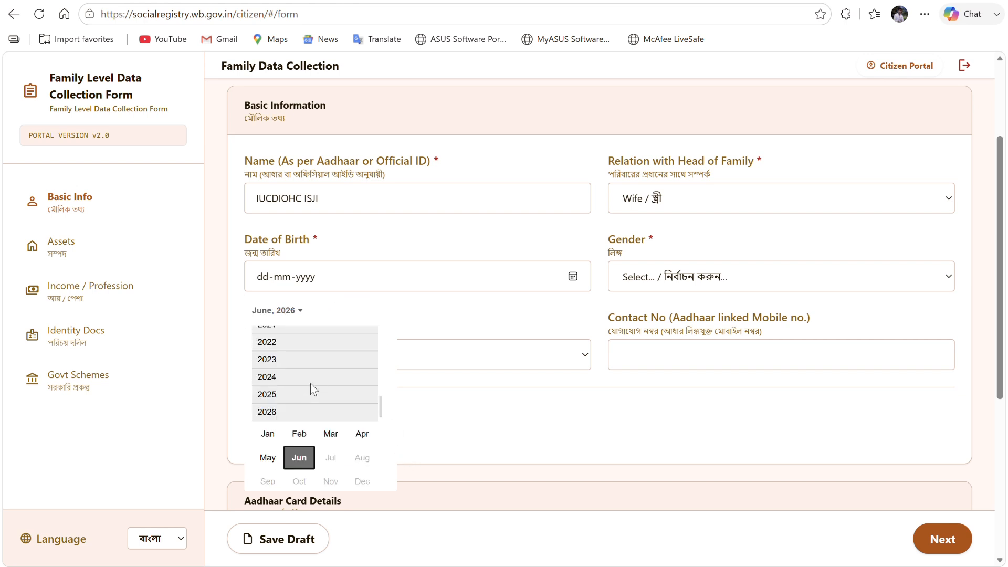
pyautogui.scroll(8, 382, 392)
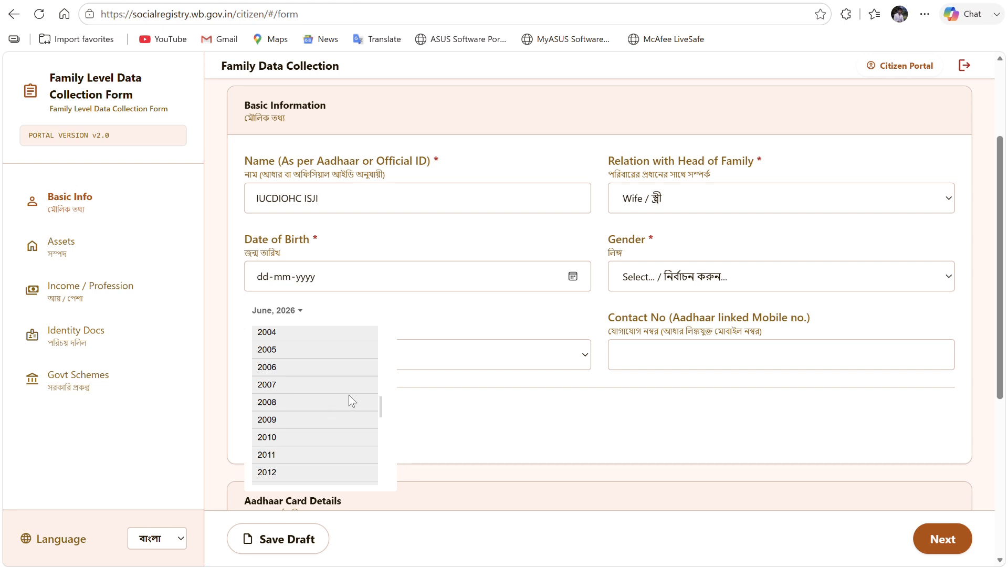
pyautogui.scroll(4, 382, 404)
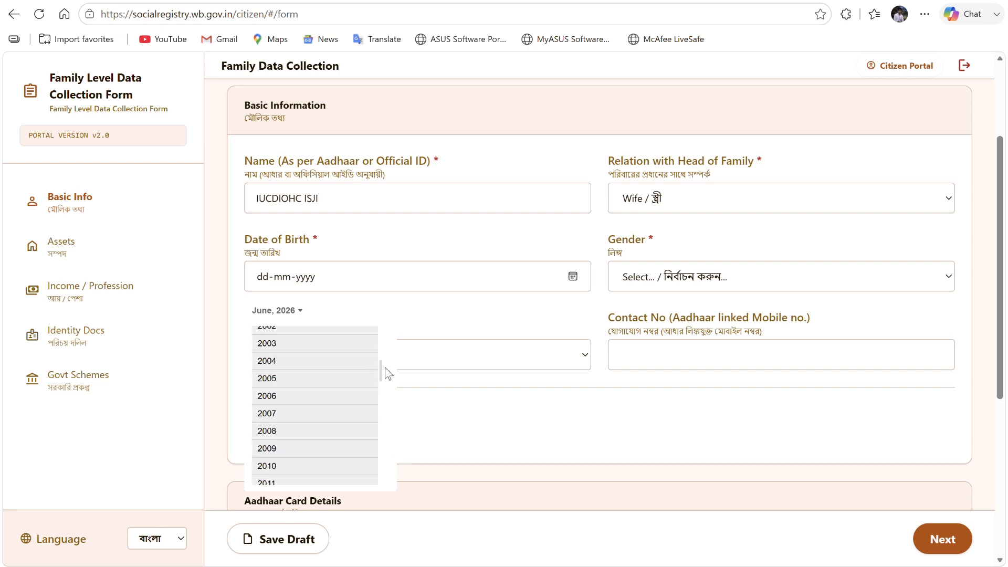
pyautogui.click(268, 365)
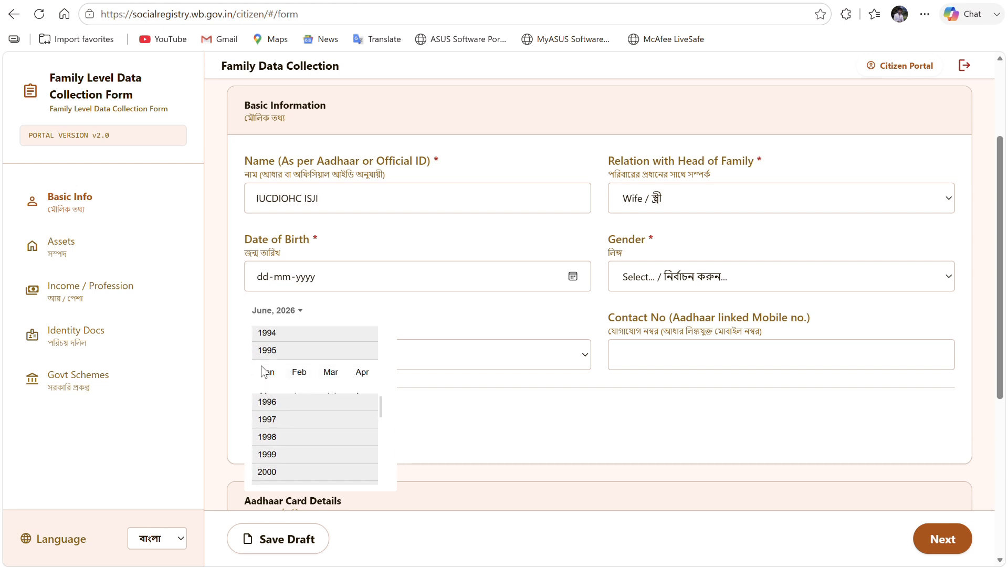
pyautogui.click(330, 354)
pyautogui.click(299, 438)
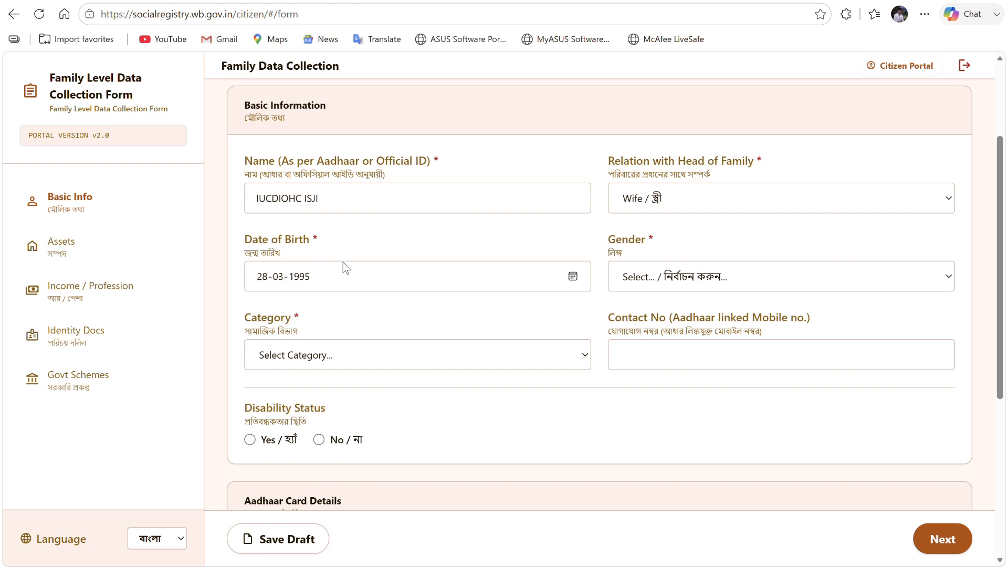
# - Set gender to Female, social category to UR-EWS, and disability status to No
pyautogui.click(737, 277)
pyautogui.click(670, 322)
pyautogui.click(673, 278)
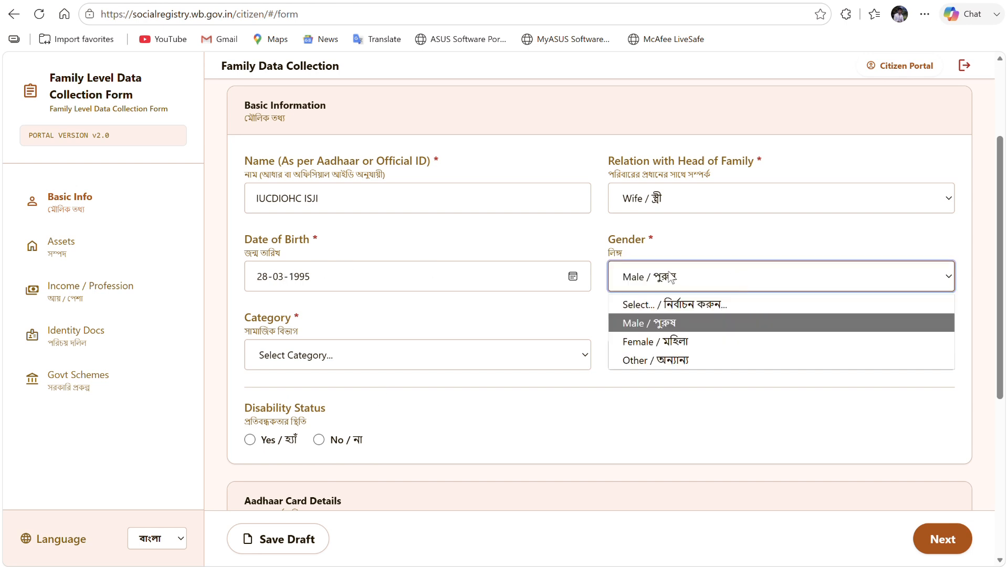
pyautogui.click(660, 342)
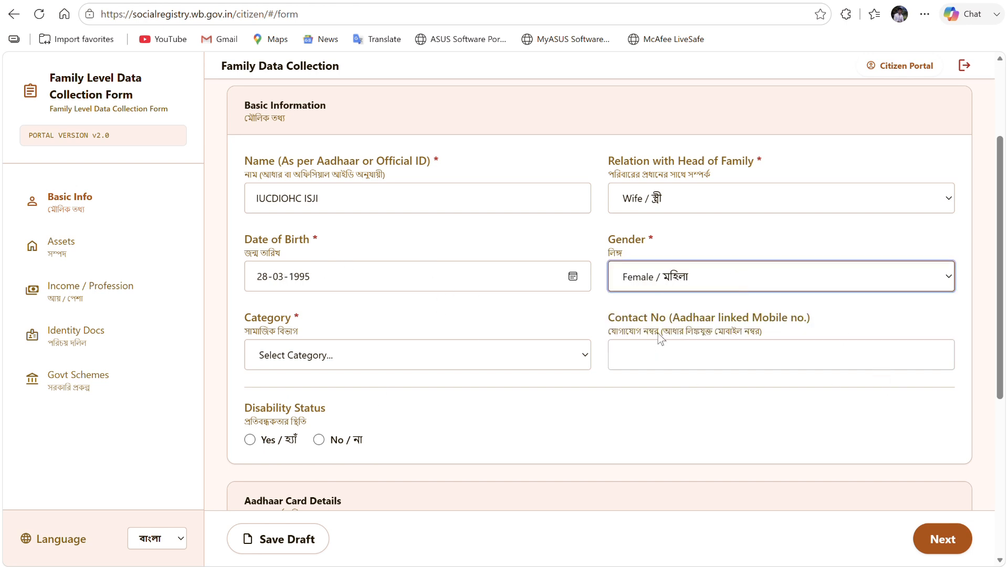
pyautogui.click(467, 363)
pyautogui.click(342, 417)
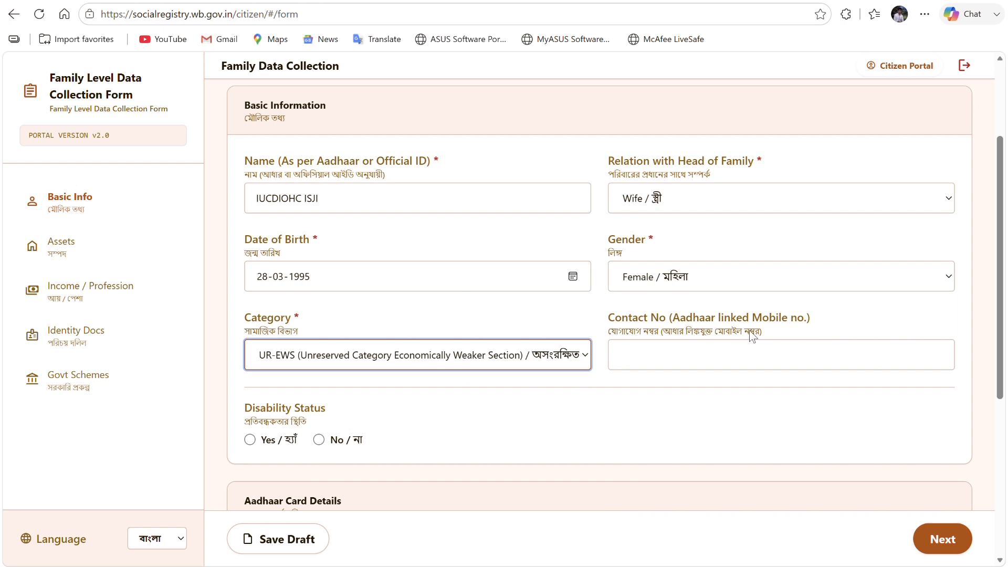
pyautogui.scroll(-4, 727, 351)
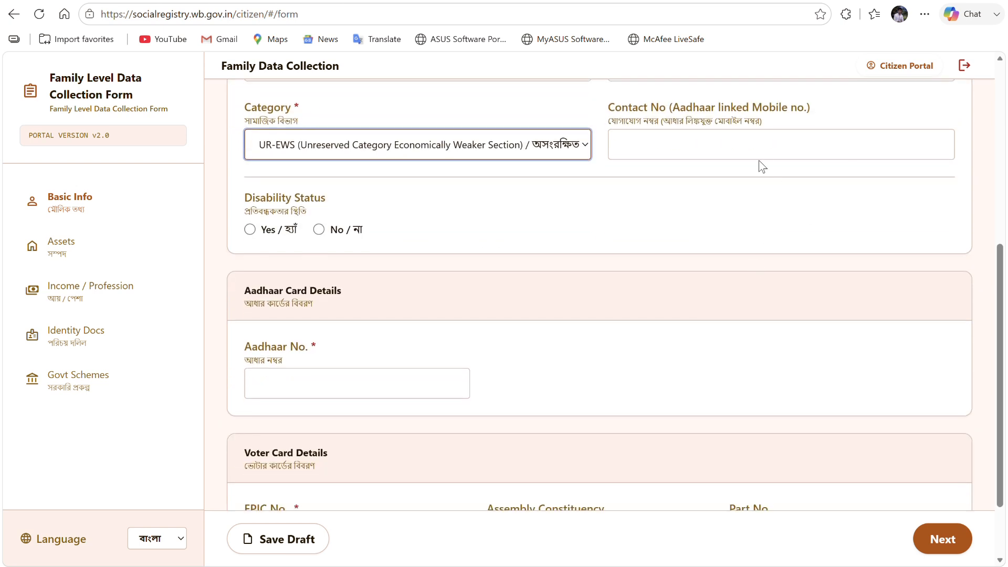
pyautogui.scroll(1, 741, 205)
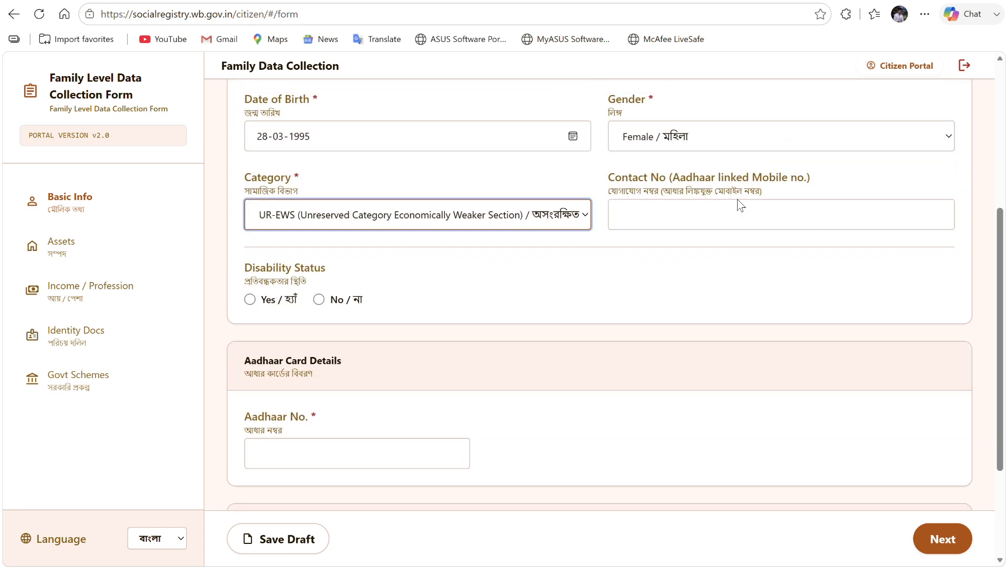
pyautogui.click(320, 301)
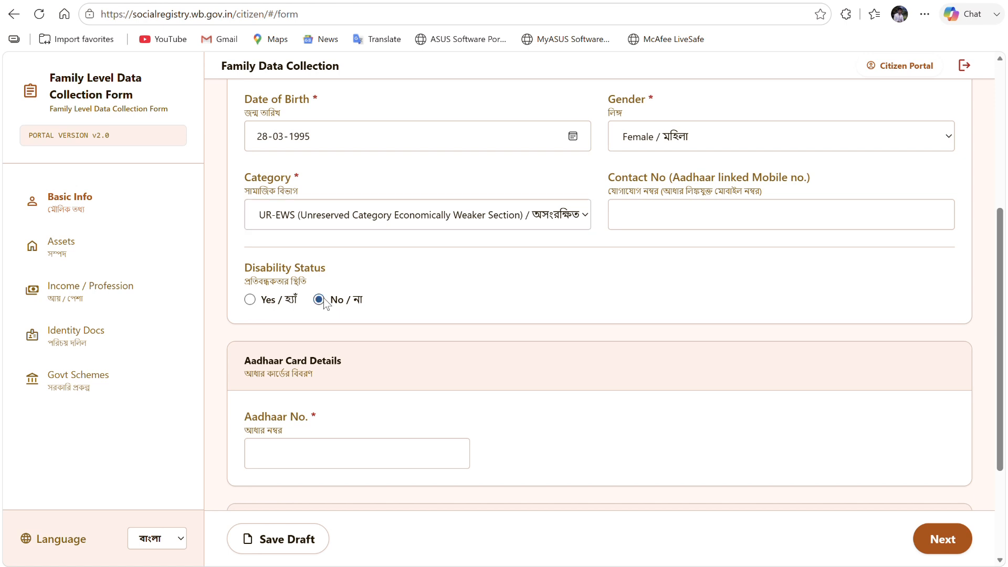
pyautogui.scroll(-2, 446, 408)
pyautogui.click(333, 317)
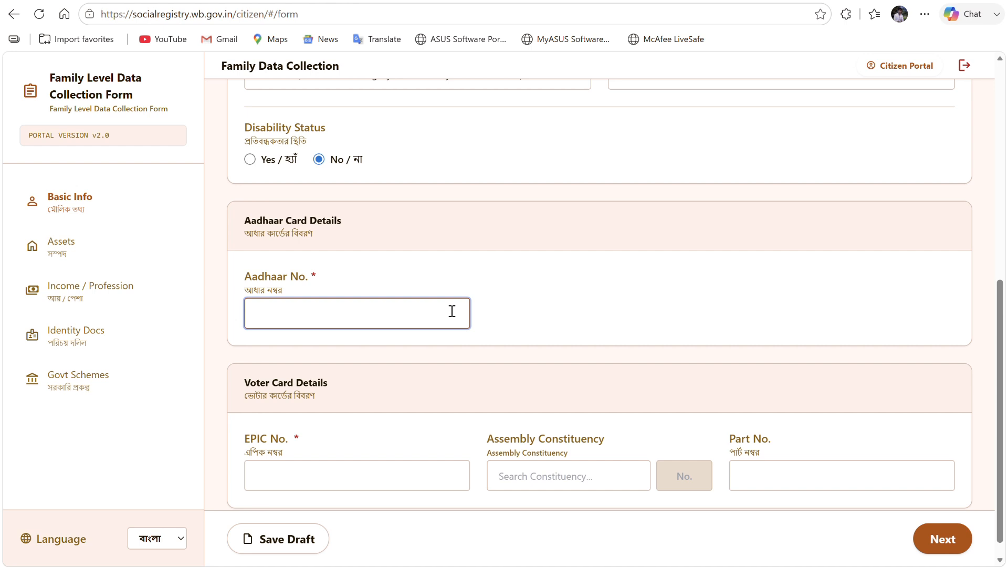
# - Paste the member's Aadhaar number and upload the Application Number PDF as her Aadhaar card
pyautogui.hotkey('ctrl', 'v')
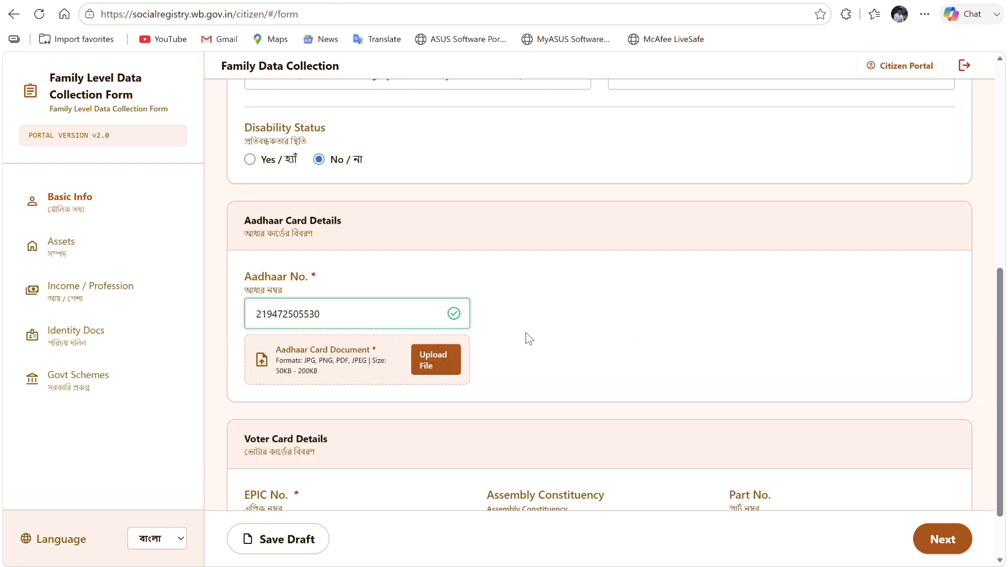
pyautogui.click(436, 360)
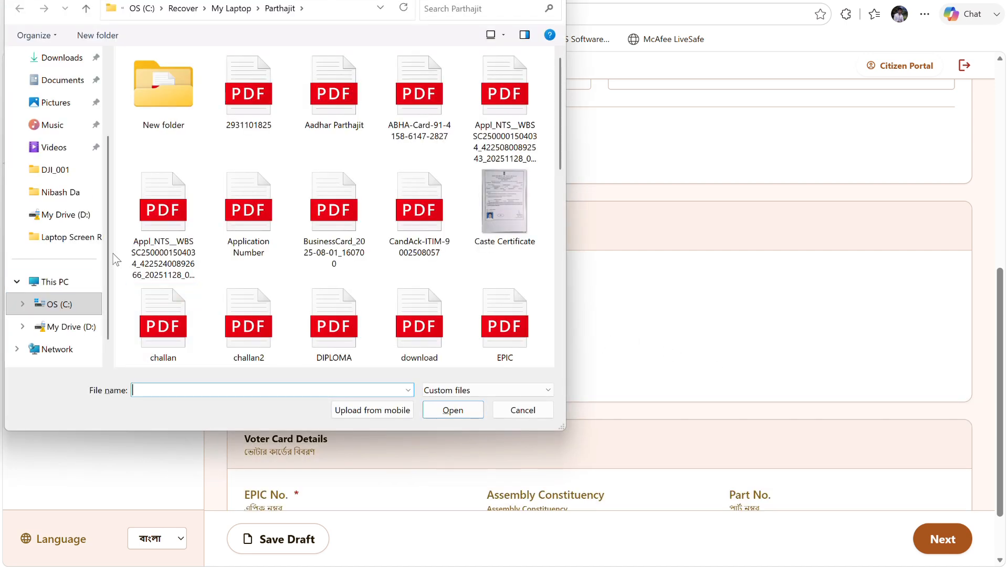
pyautogui.click(265, 247)
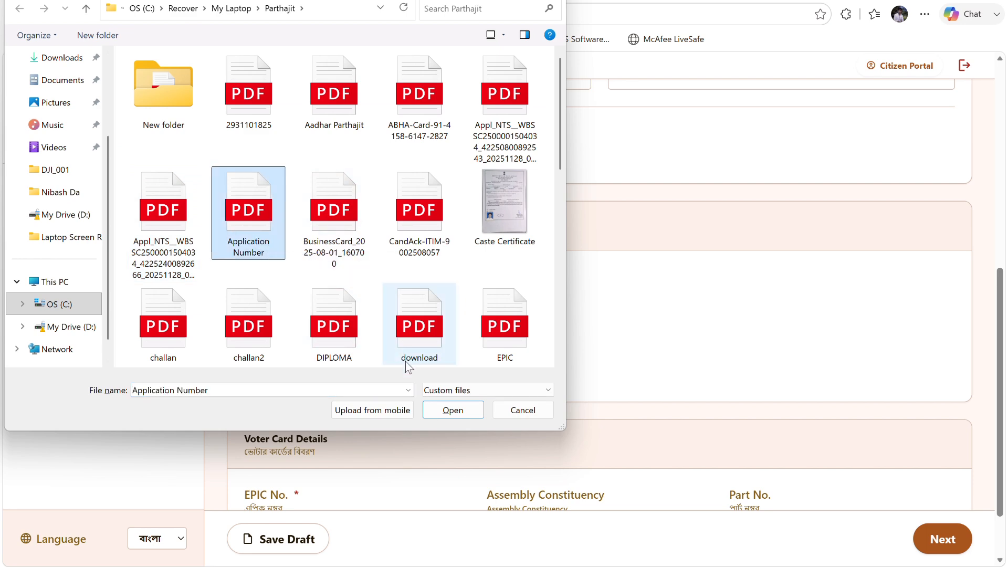
pyautogui.click(449, 411)
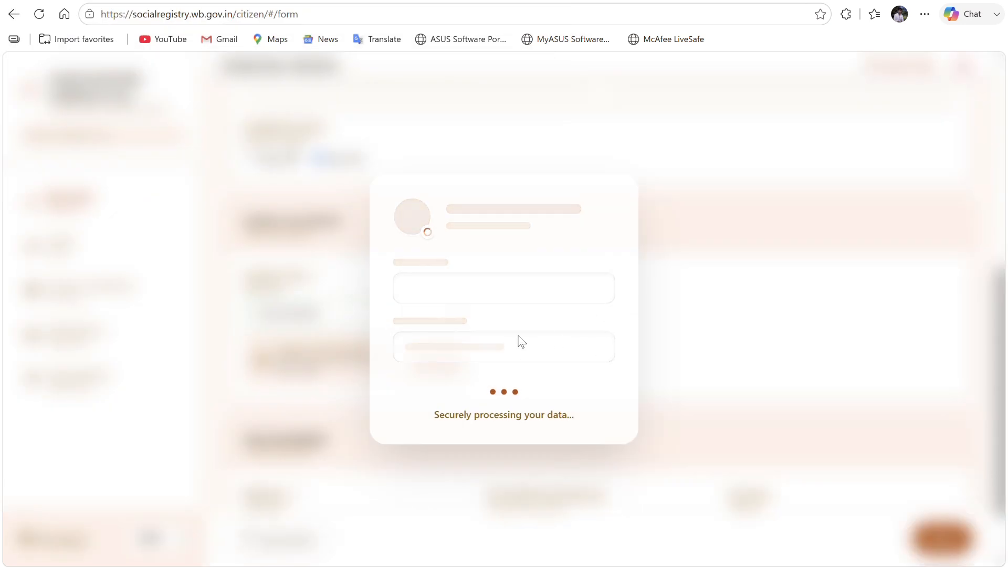
pyautogui.scroll(-2, 371, 354)
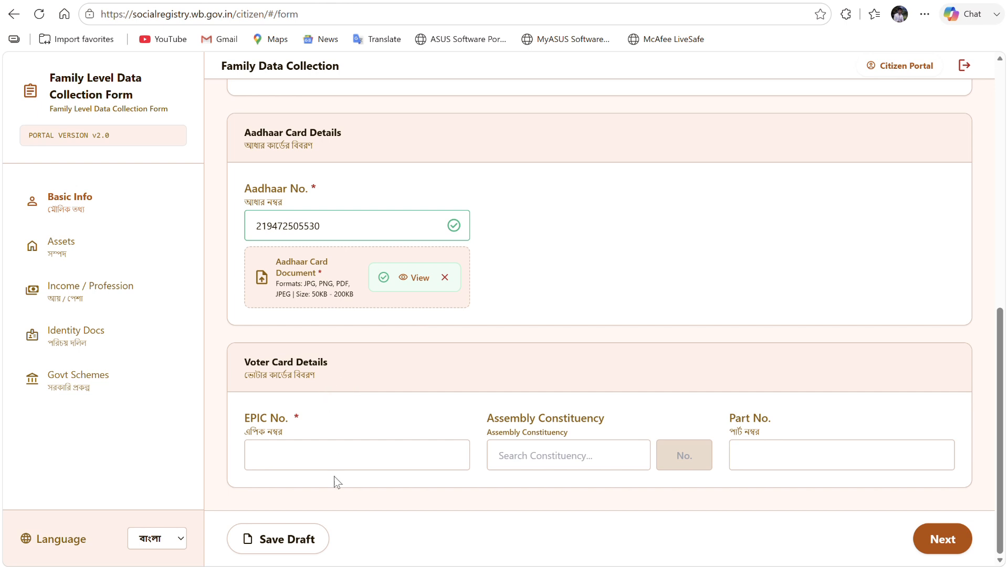
# - Paste the member's EPIC number, choose constituency 245 - Para, and enter part number 228
pyautogui.click(324, 468)
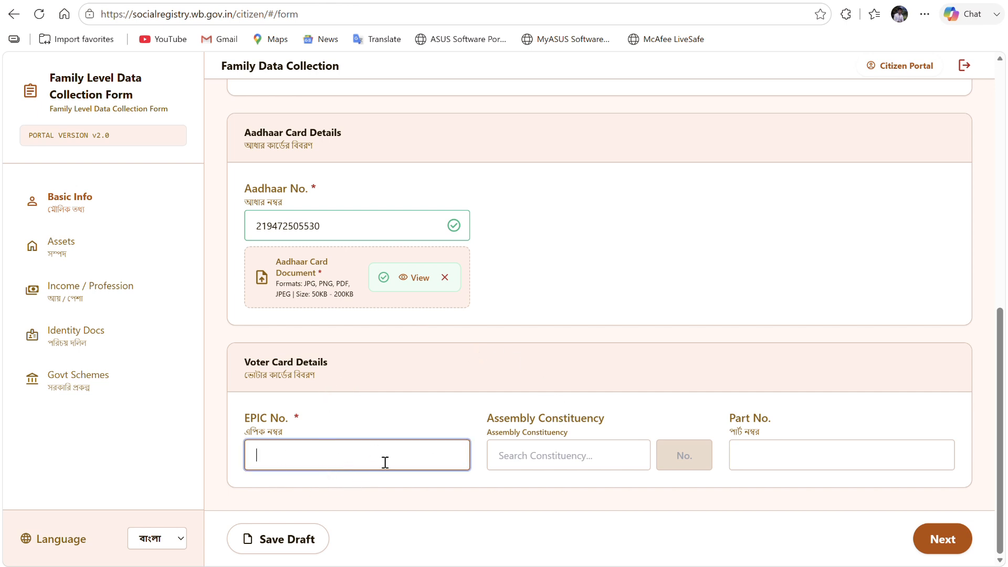
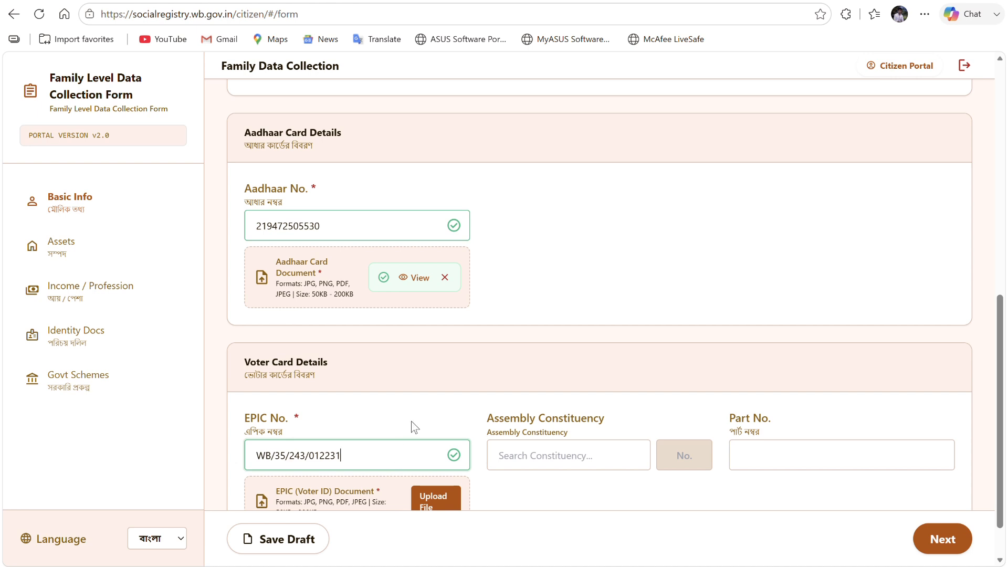
pyautogui.scroll(-1, 415, 426)
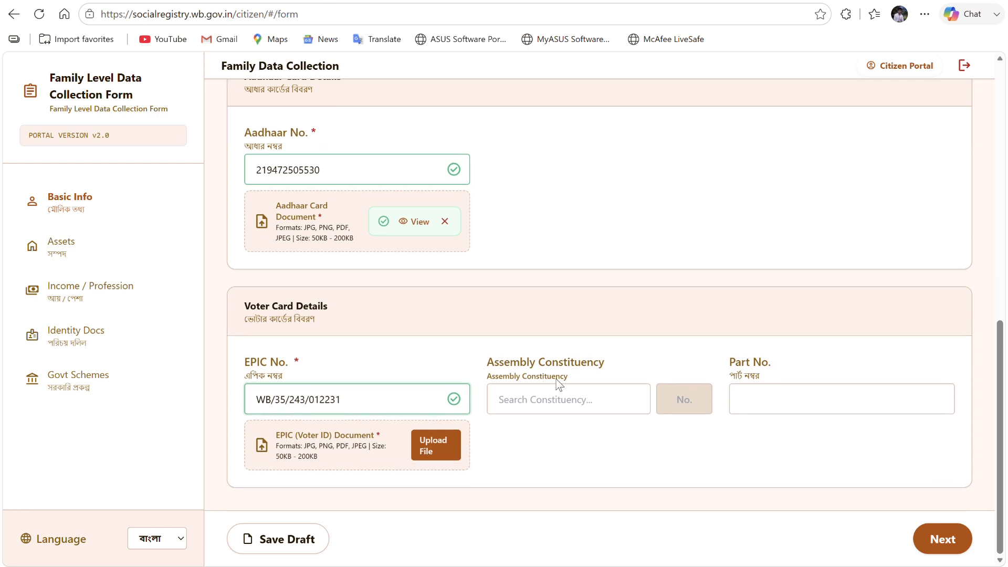
pyautogui.click(584, 403)
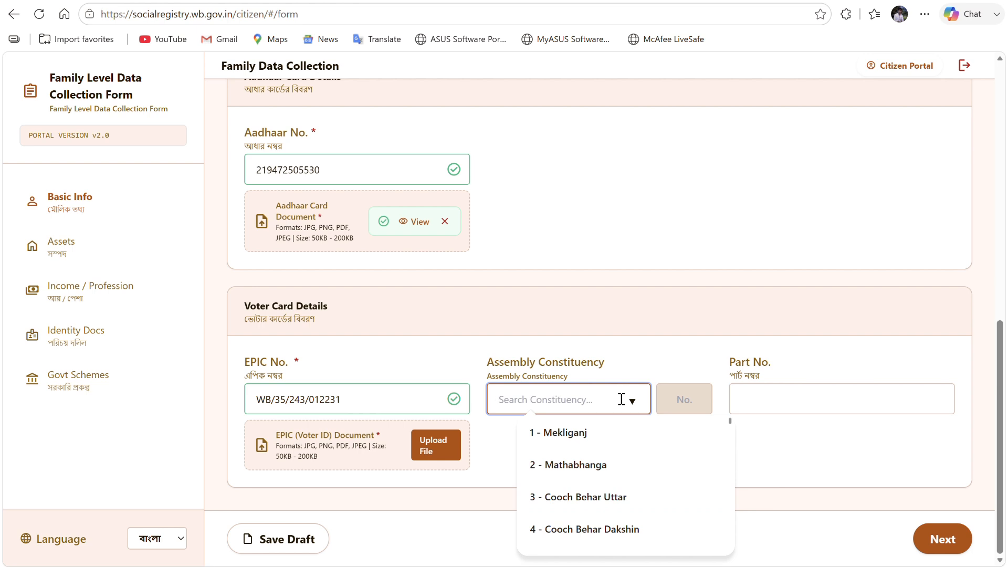
pyautogui.write('PARA')
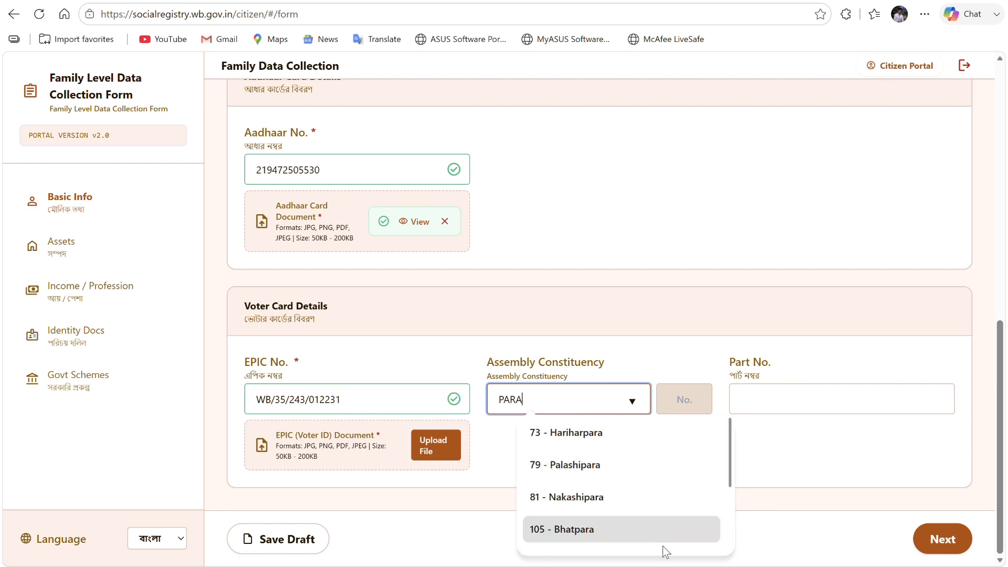
pyautogui.scroll(-3, 663, 547)
pyautogui.click(629, 531)
pyautogui.click(772, 406)
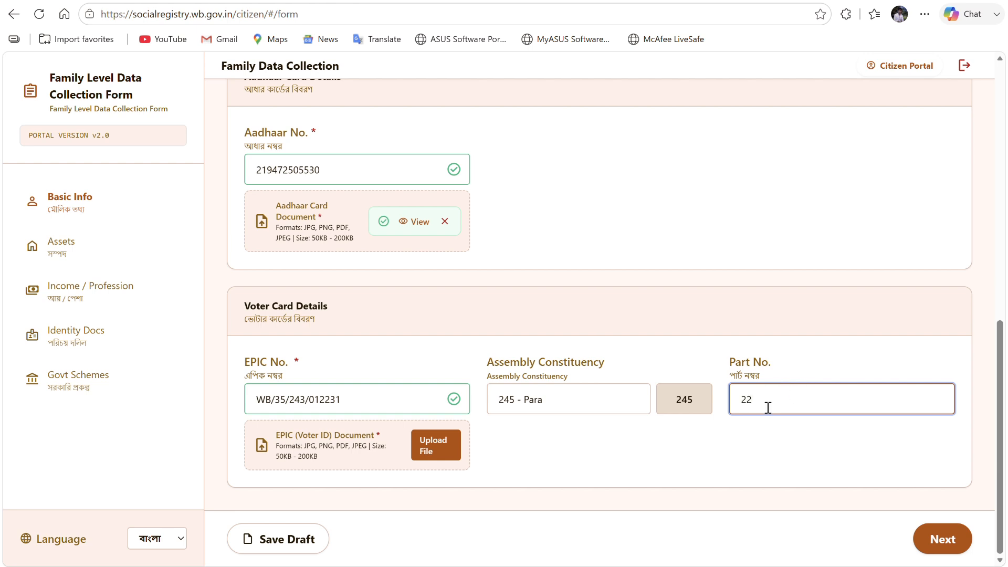
pyautogui.write('228')
# - Upload the chosen document file as the EPIC voter ID document
pyautogui.click(447, 447)
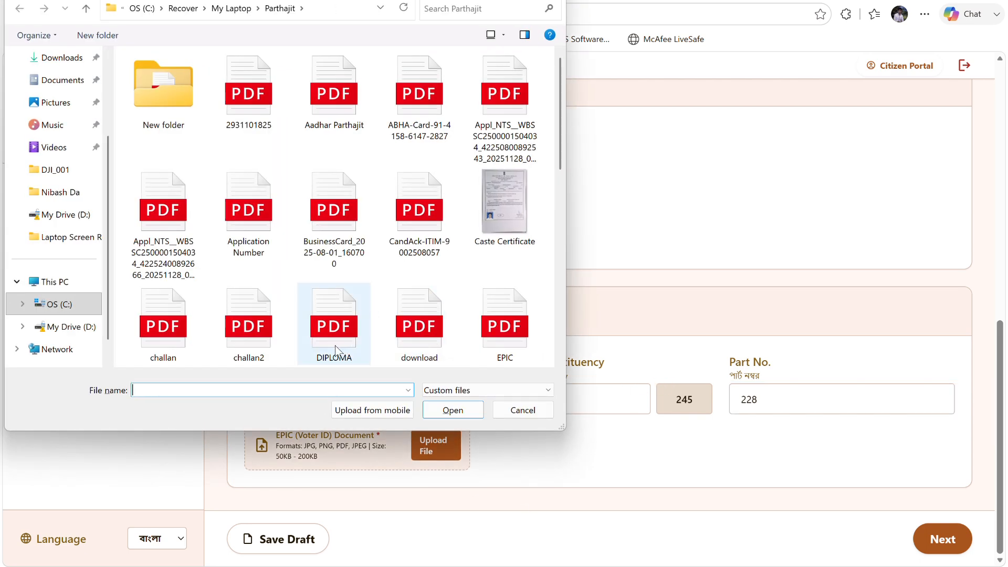
pyautogui.click(341, 351)
pyautogui.click(239, 357)
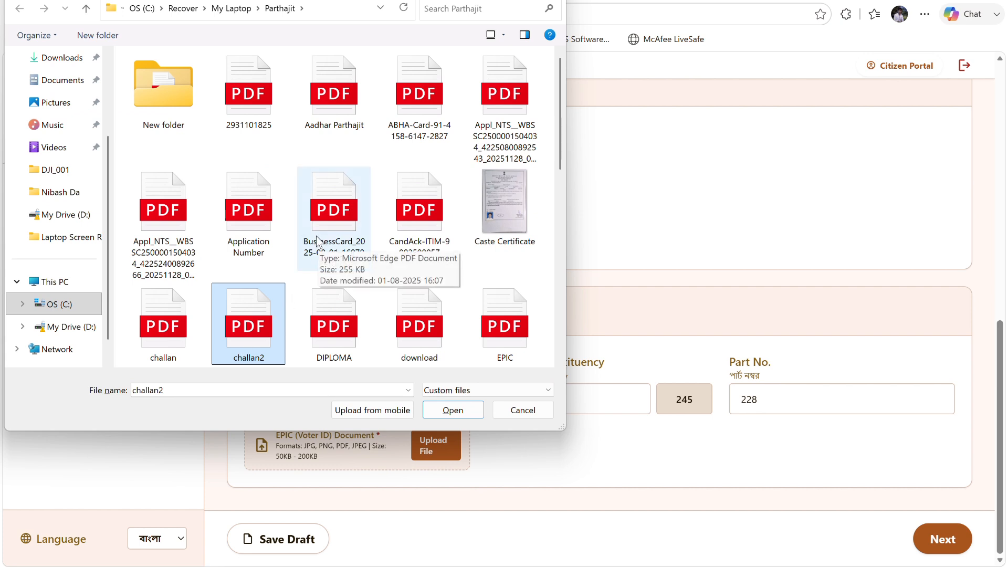
pyautogui.click(259, 236)
pyautogui.click(452, 410)
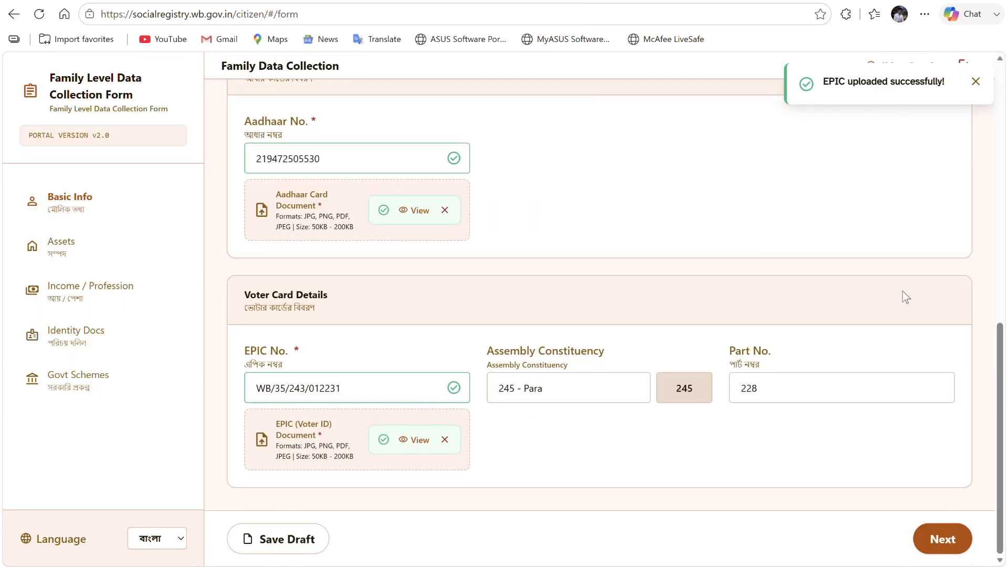
# - Move past Health & Insurance, answer No to income tax and PAN, and mark Informal Sector Self-Employed
pyautogui.click(944, 539)
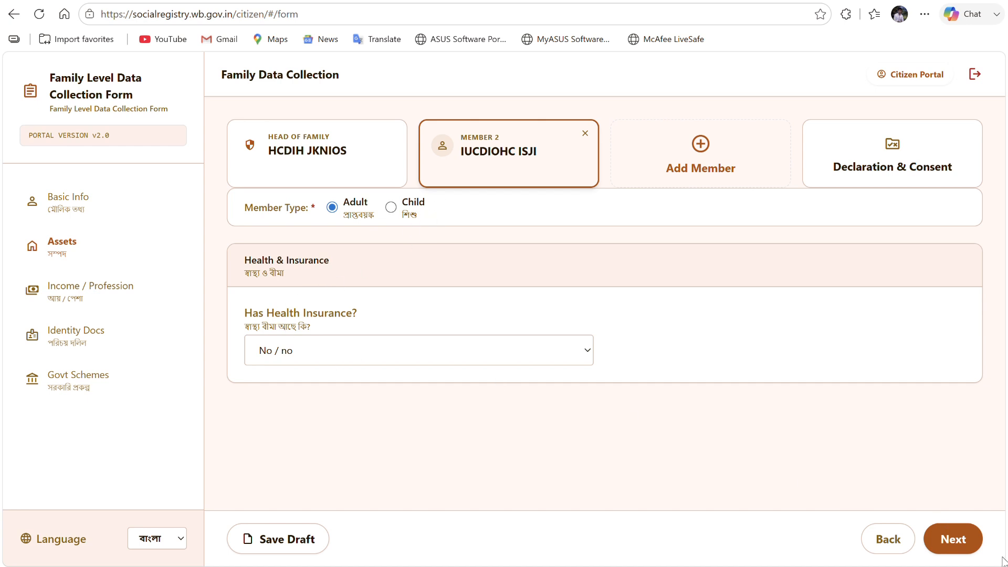
pyautogui.click(382, 349)
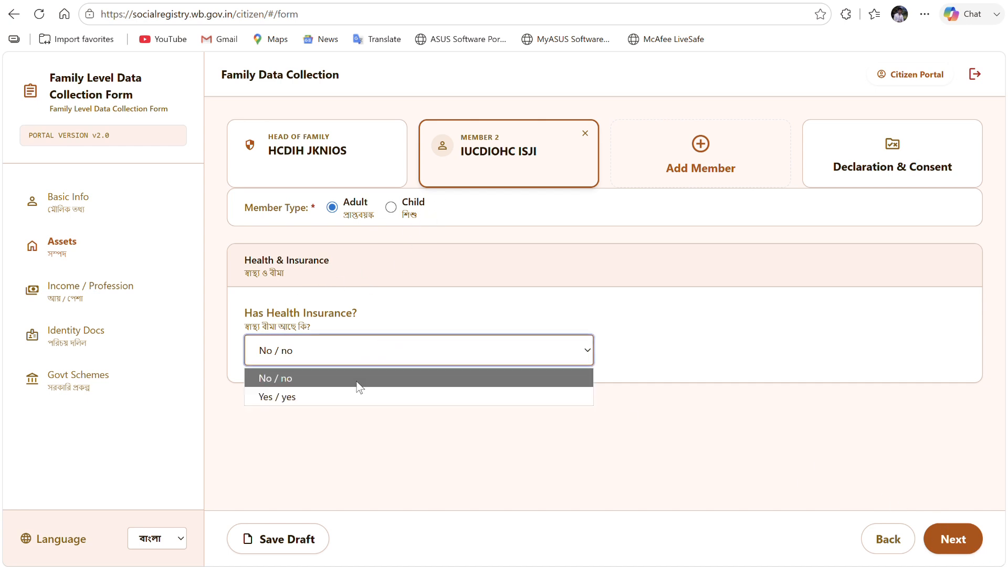
pyautogui.click(953, 552)
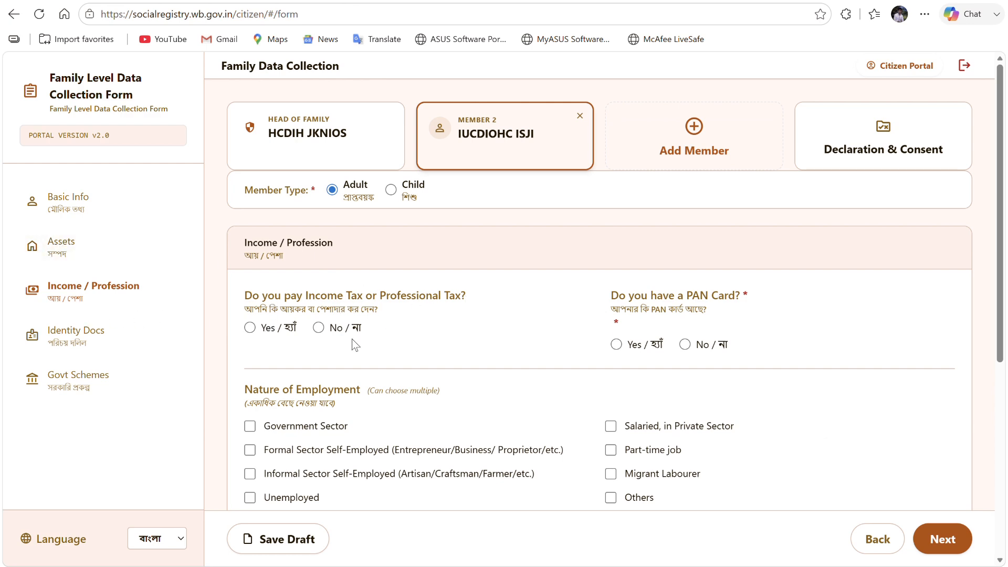
pyautogui.click(319, 327)
pyautogui.scroll(-1, 680, 317)
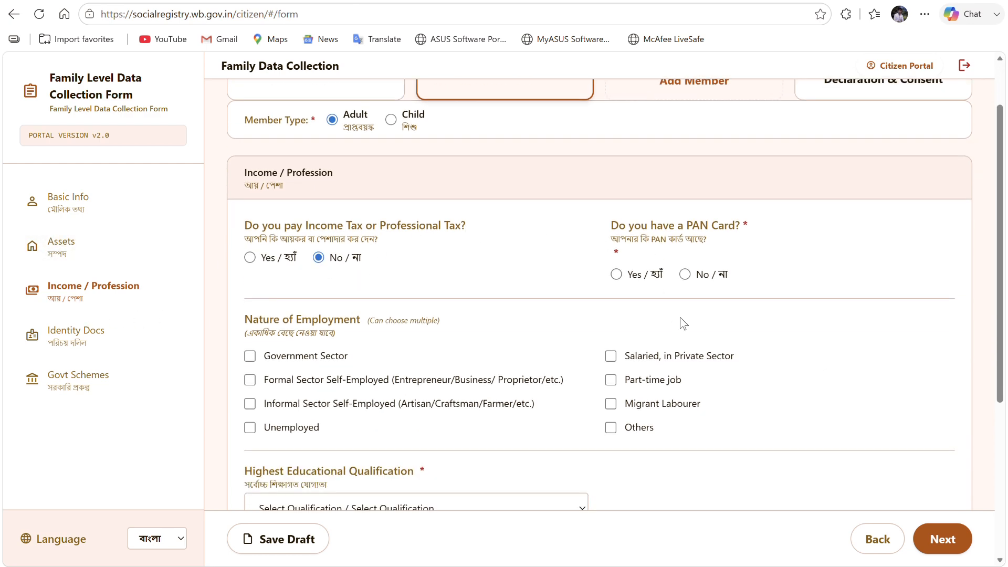
pyautogui.click(684, 274)
pyautogui.scroll(-2, 457, 283)
pyautogui.click(338, 263)
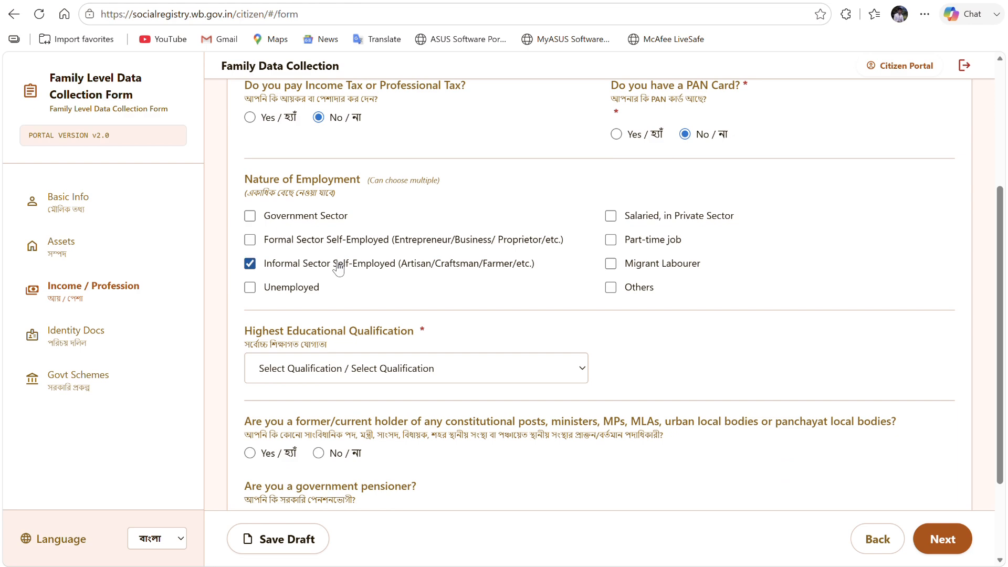
pyautogui.scroll(-2, 431, 289)
# - Set qualification to Lower than 10th and answer No to constitutional post, pension and GST
pyautogui.click(363, 251)
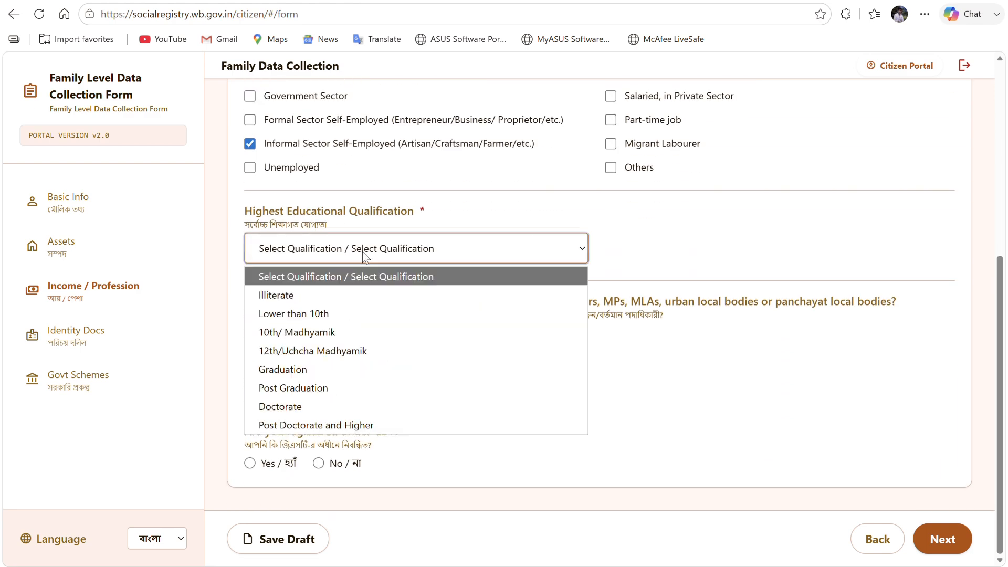
pyautogui.click(301, 314)
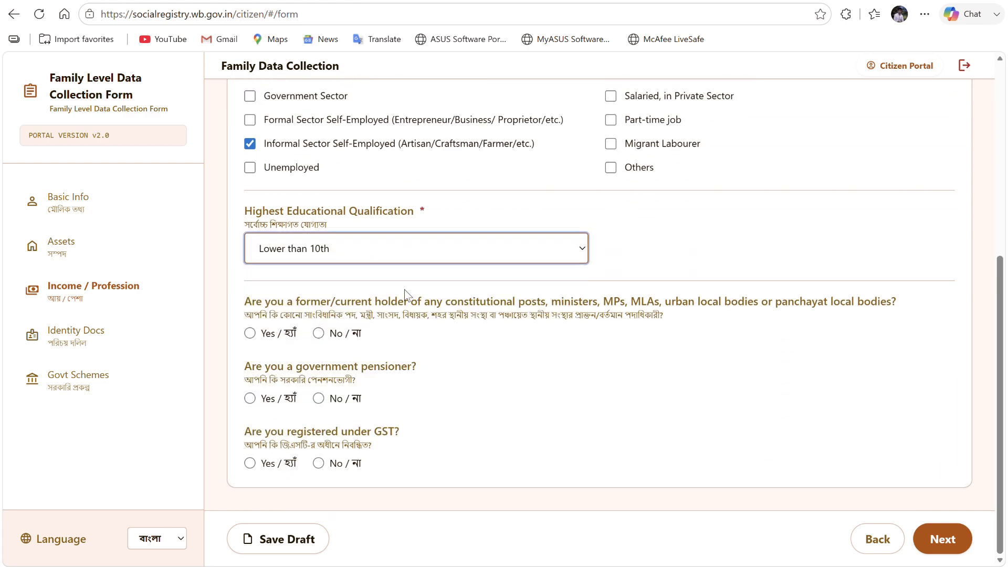
pyautogui.click(319, 335)
pyautogui.click(321, 399)
pyautogui.click(324, 465)
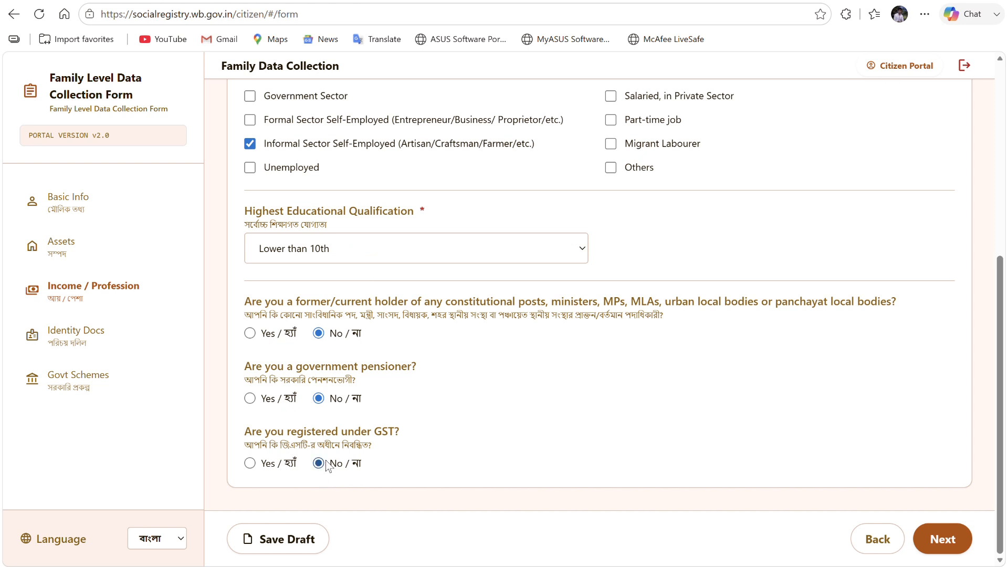
pyautogui.click(940, 539)
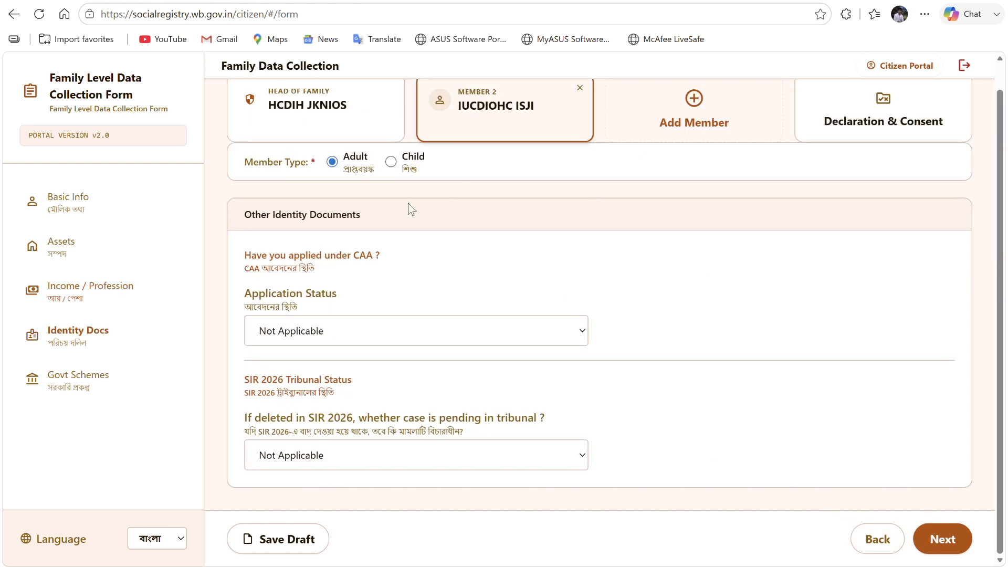
# - Leave CAA application status and tribunal case status at Not Applicable, then go to Govt Schemes
pyautogui.click(360, 329)
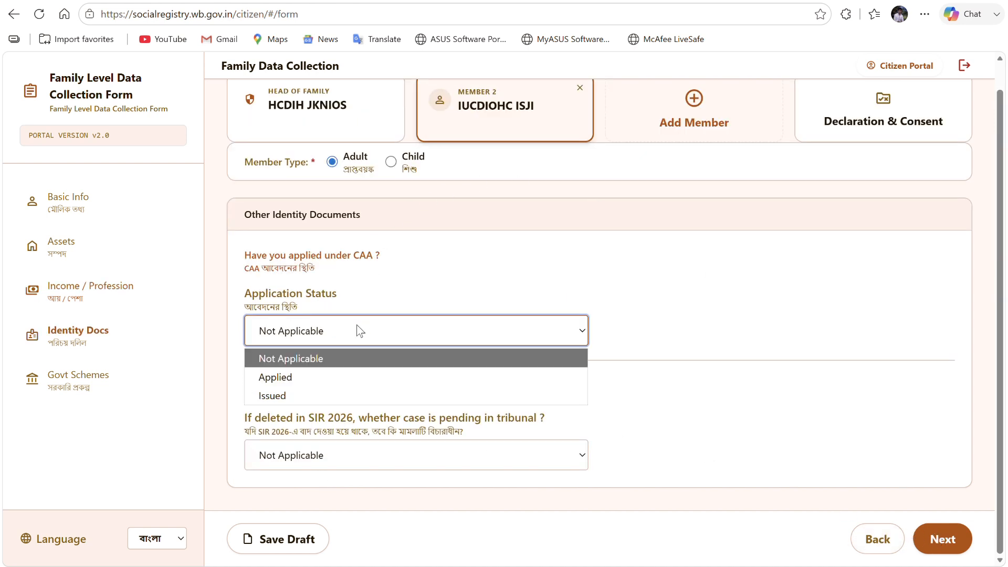
pyautogui.click(332, 359)
pyautogui.click(315, 461)
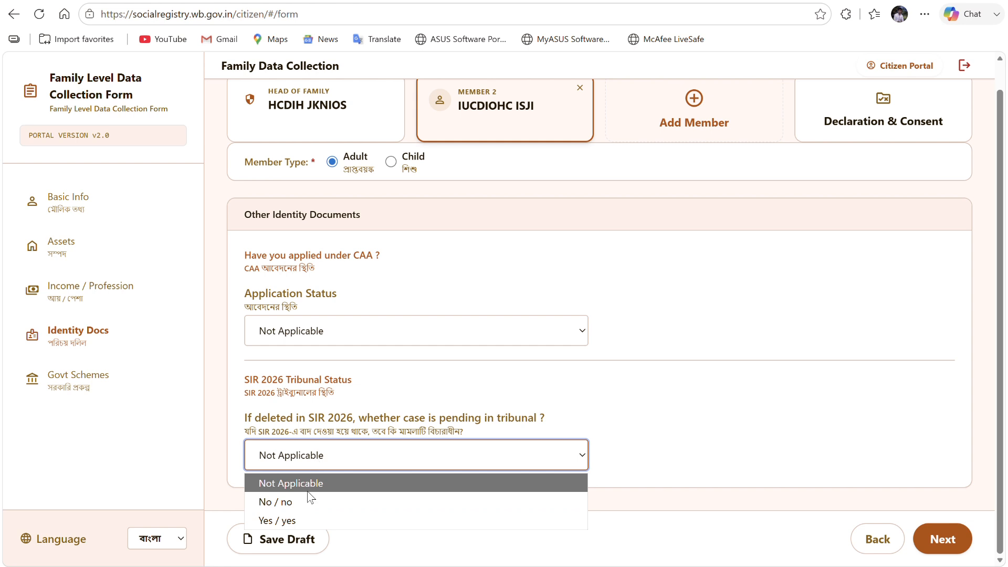
pyautogui.click(309, 482)
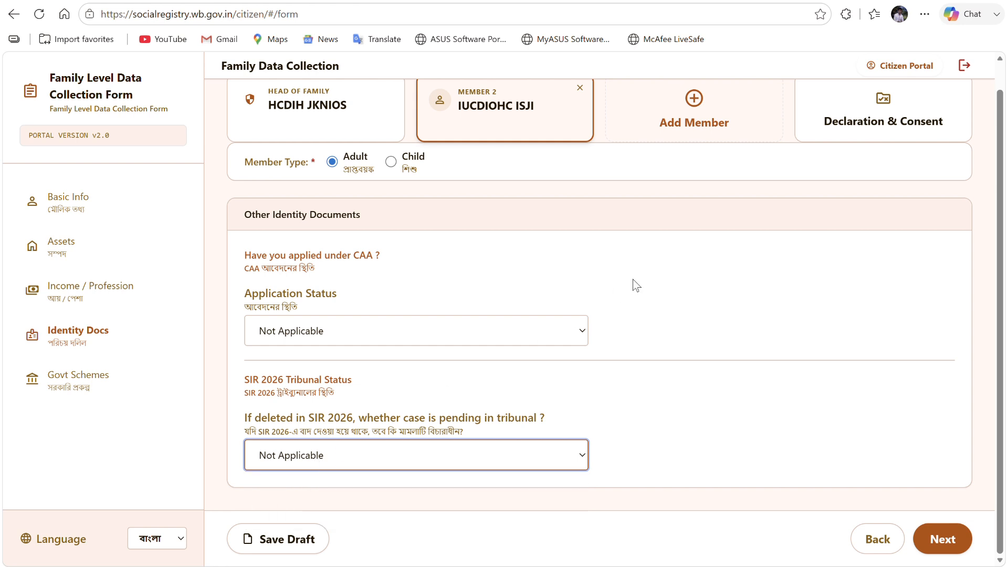
pyautogui.click(943, 536)
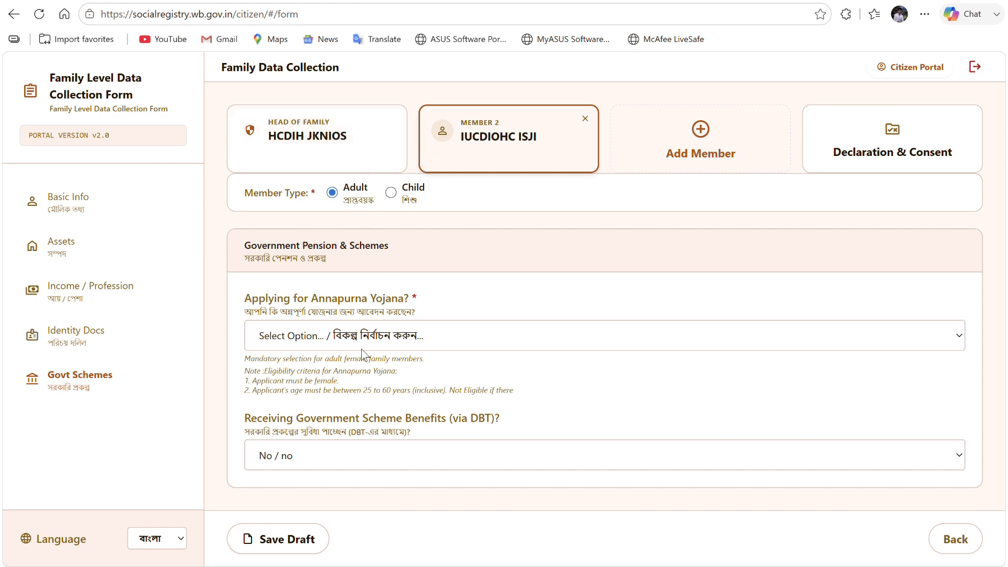
# - Answer 'Yes, I am applying' for Annapurna Yojana, keep DBT benefits at No, and save the draft
pyautogui.click(361, 344)
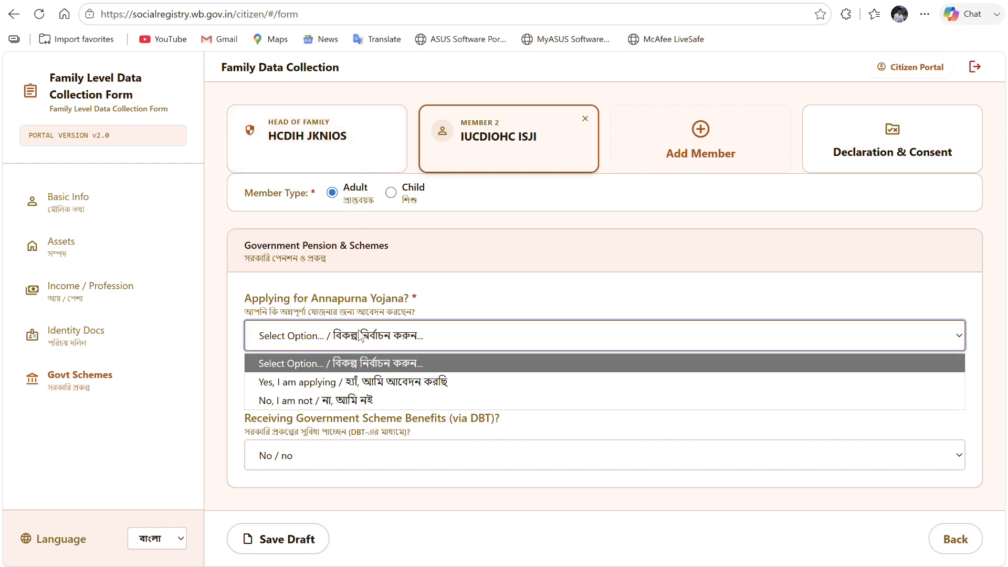
pyautogui.click(326, 386)
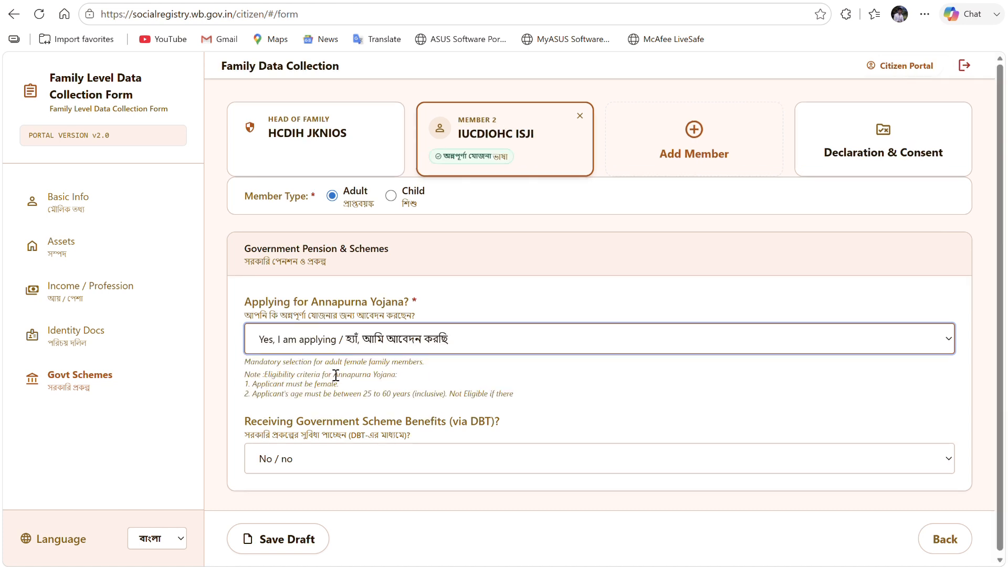
pyautogui.scroll(-1, 414, 374)
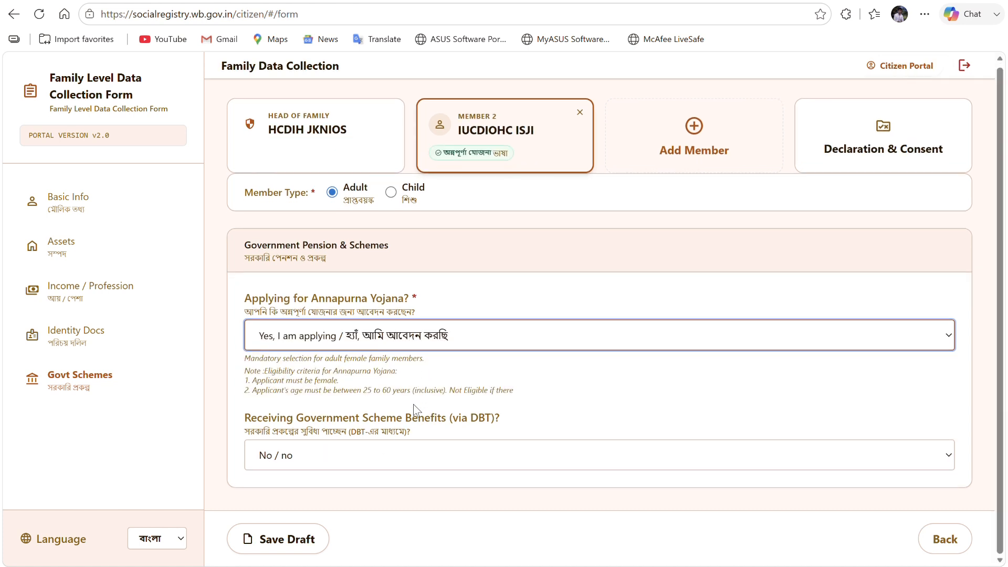
pyautogui.click(389, 459)
pyautogui.click(299, 489)
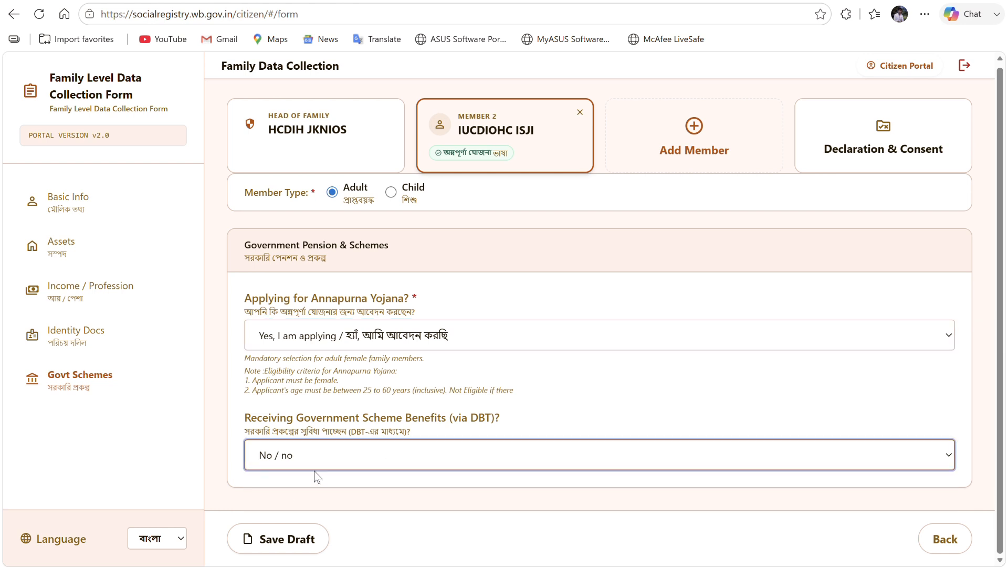
pyautogui.click(315, 465)
pyautogui.click(309, 501)
pyautogui.scroll(-2, 341, 453)
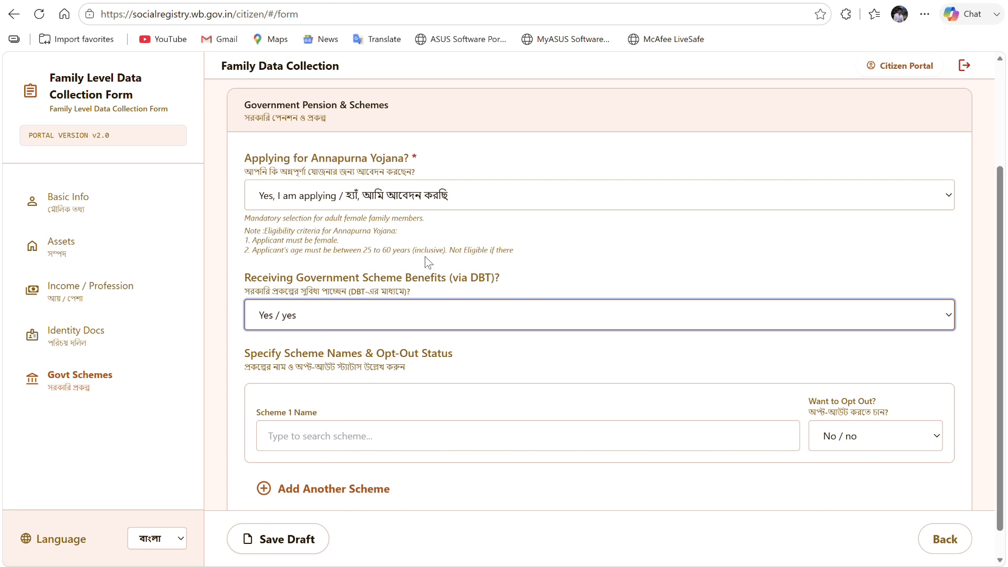
pyautogui.click(324, 321)
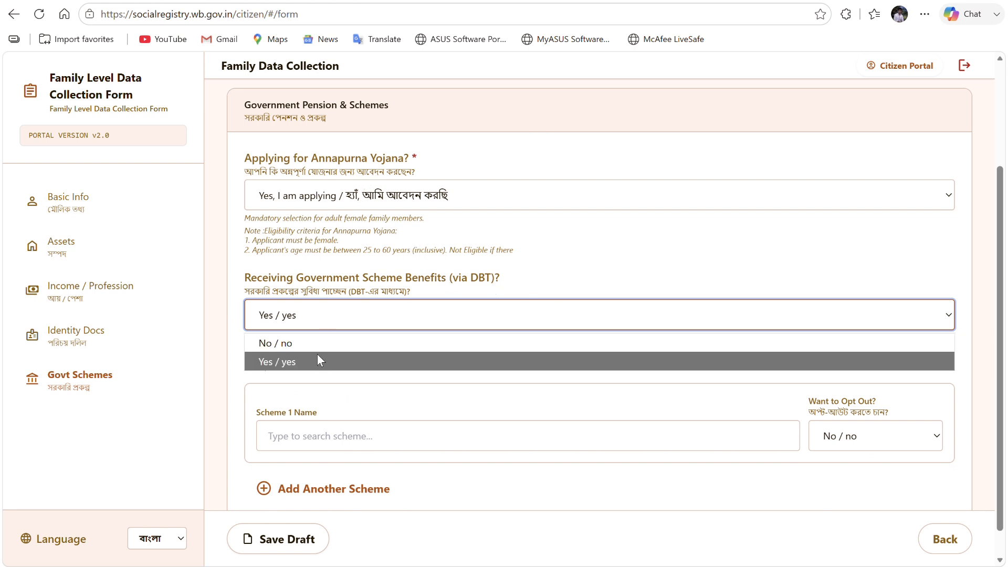
pyautogui.click(318, 343)
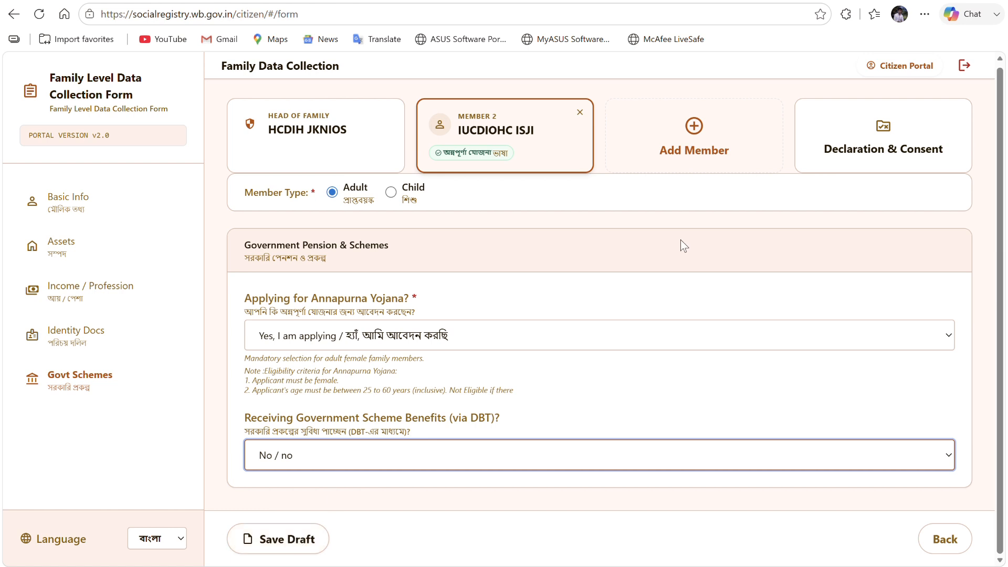
pyautogui.click(286, 546)
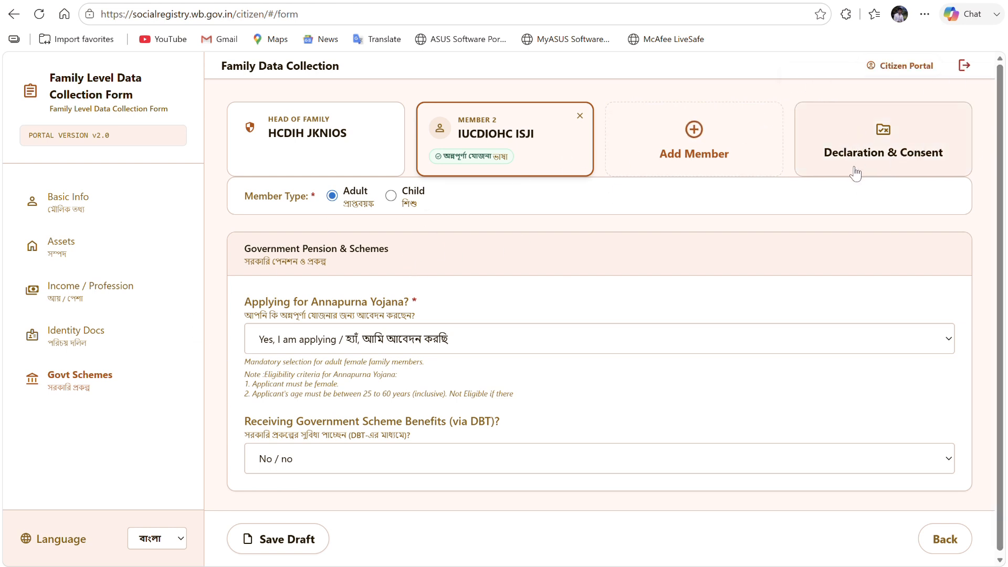
# - Tick the truthfulness declaration on the Declaration & Consent page
pyautogui.click(887, 152)
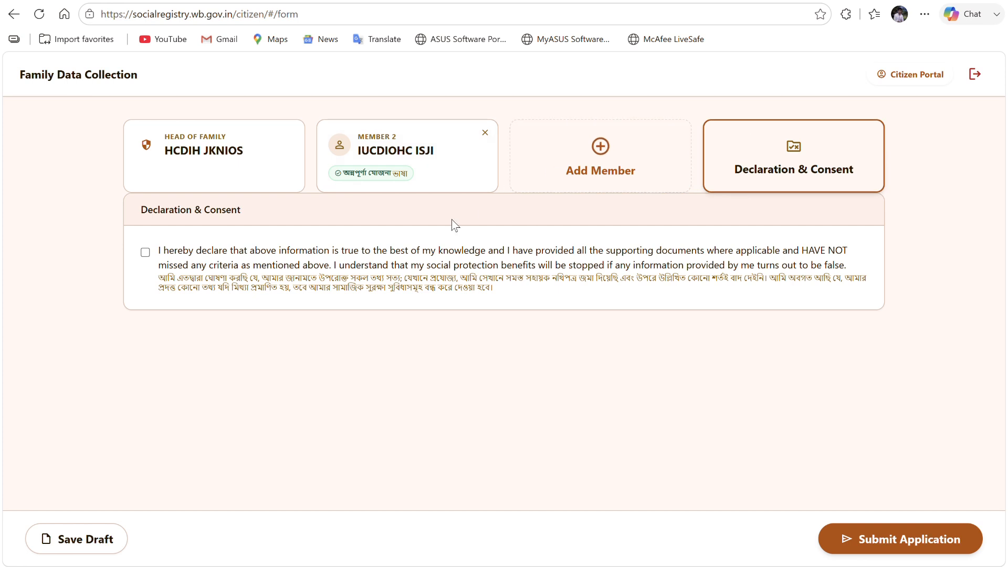
pyautogui.click(145, 252)
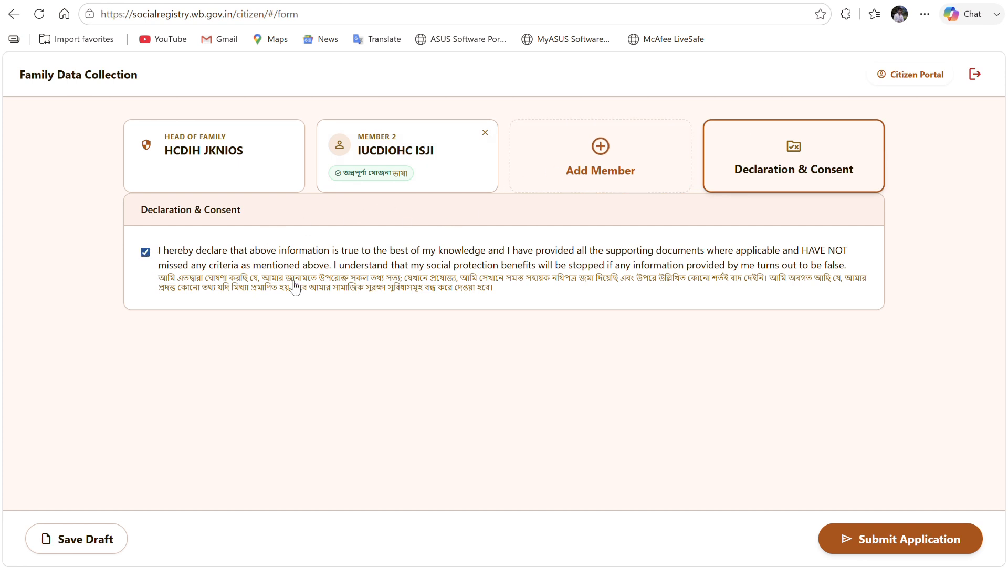